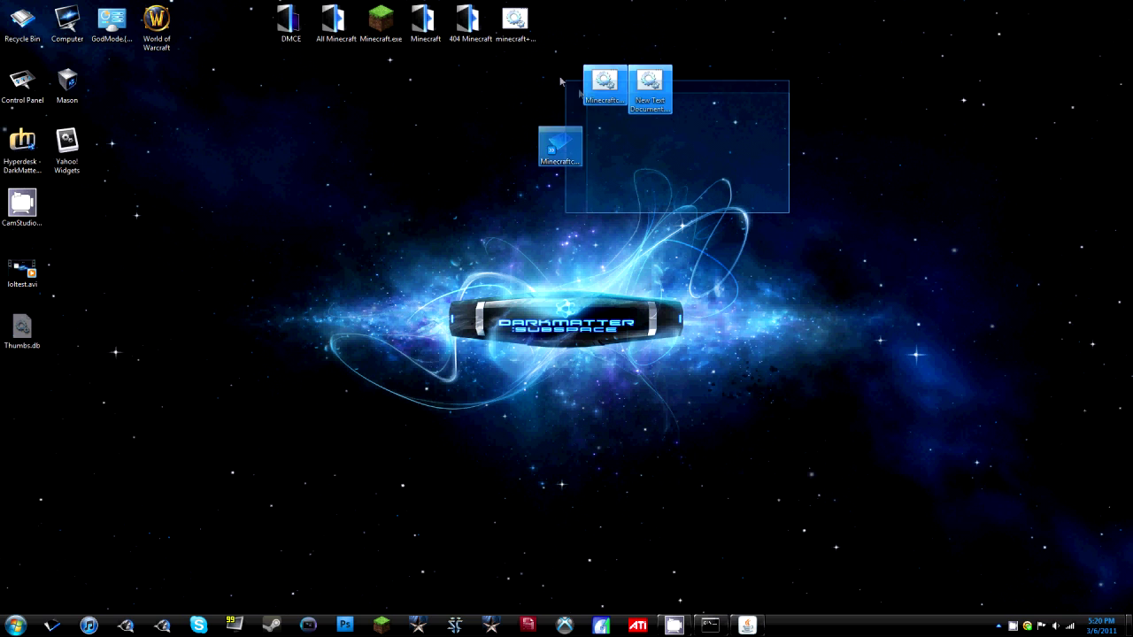
Delete the three stray desktop icons, select minecraft+connect.bat, and bring up Firefox.
key(Delete)
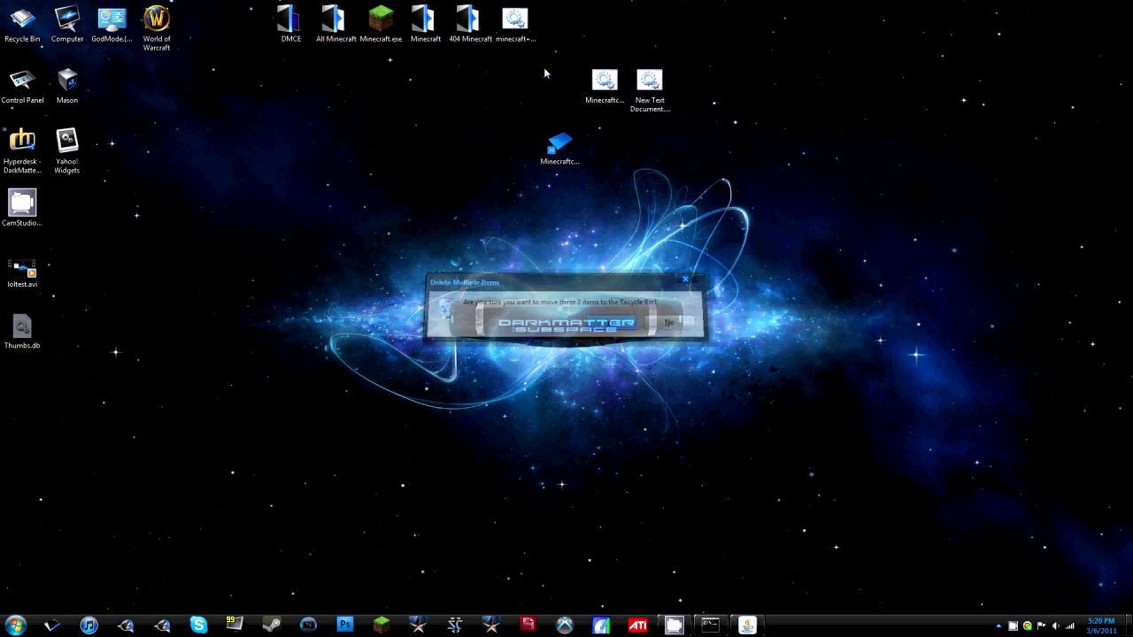
key(Return)
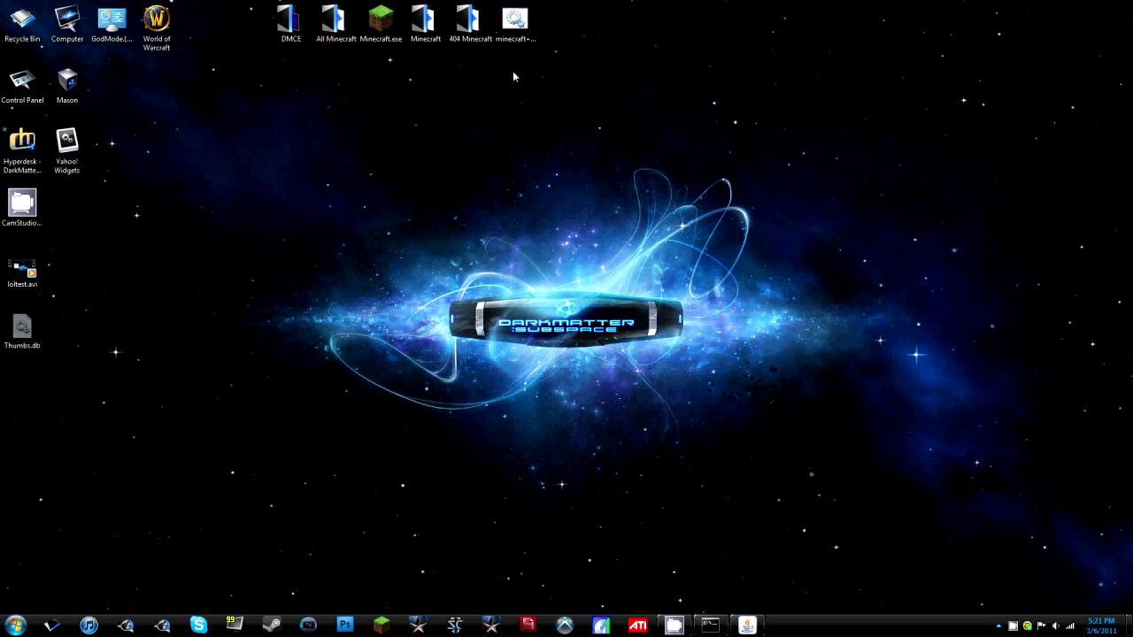
click(517, 21)
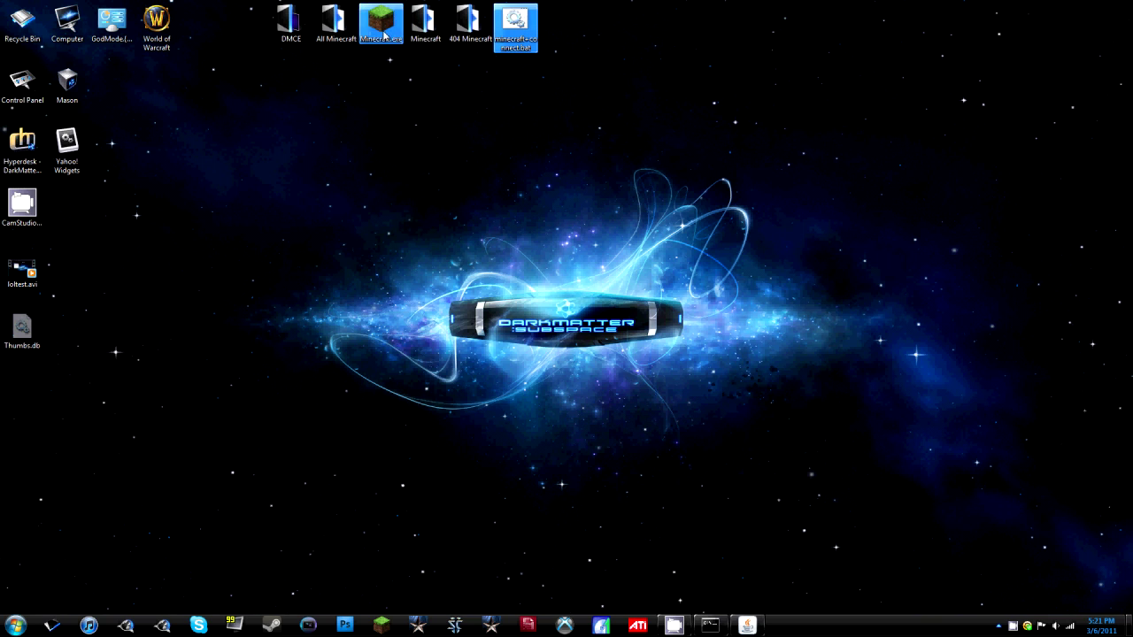
click(126, 625)
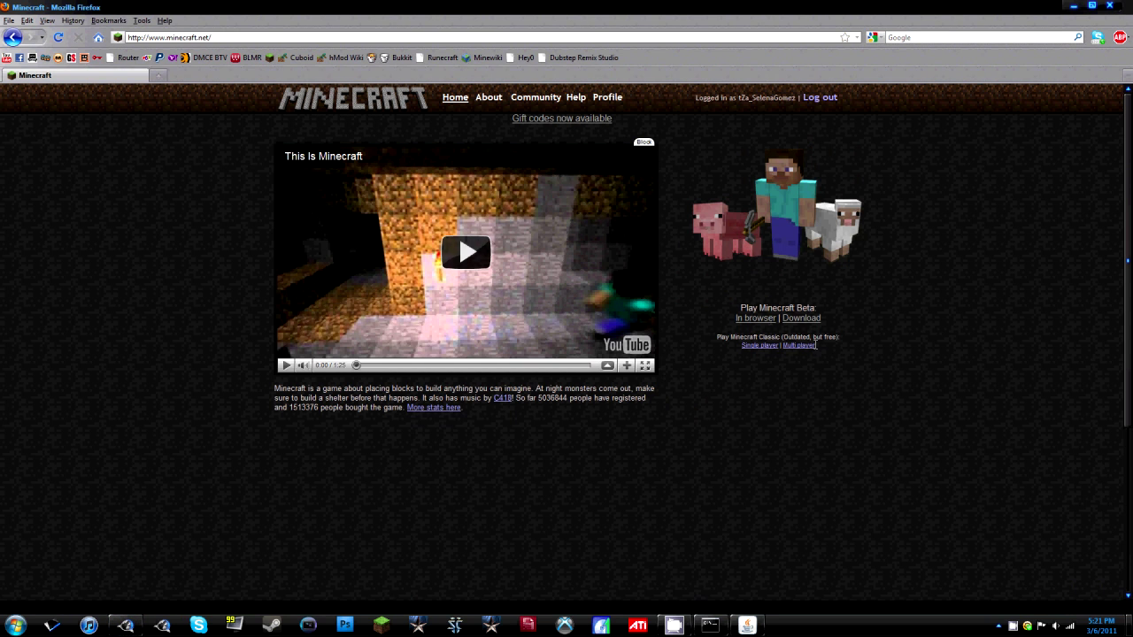
Visit the minecraft.net Download page, select its download.jsp address, then close Firefox.
click(800, 321)
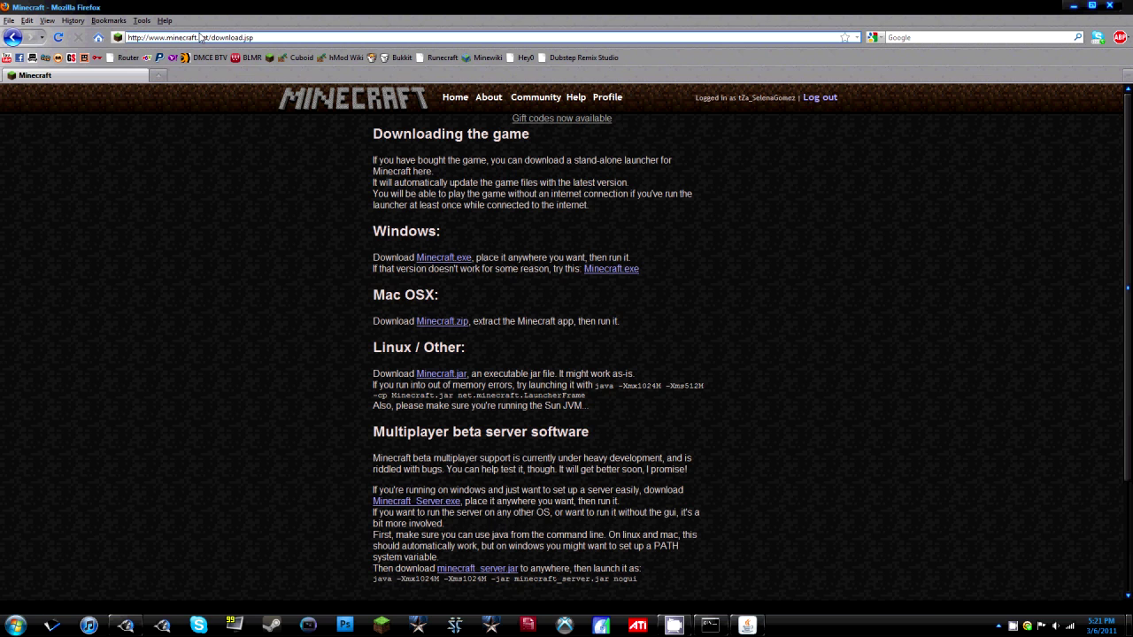
drag(253, 37, 165, 37)
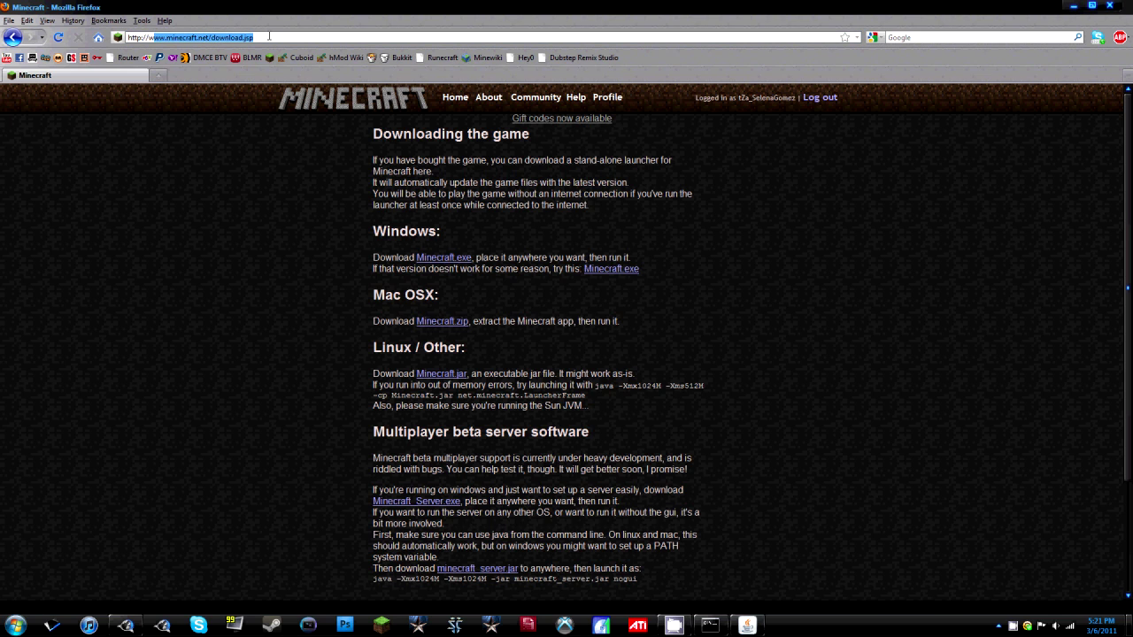
click(270, 37)
key(ctrl+a)
click(540, 134)
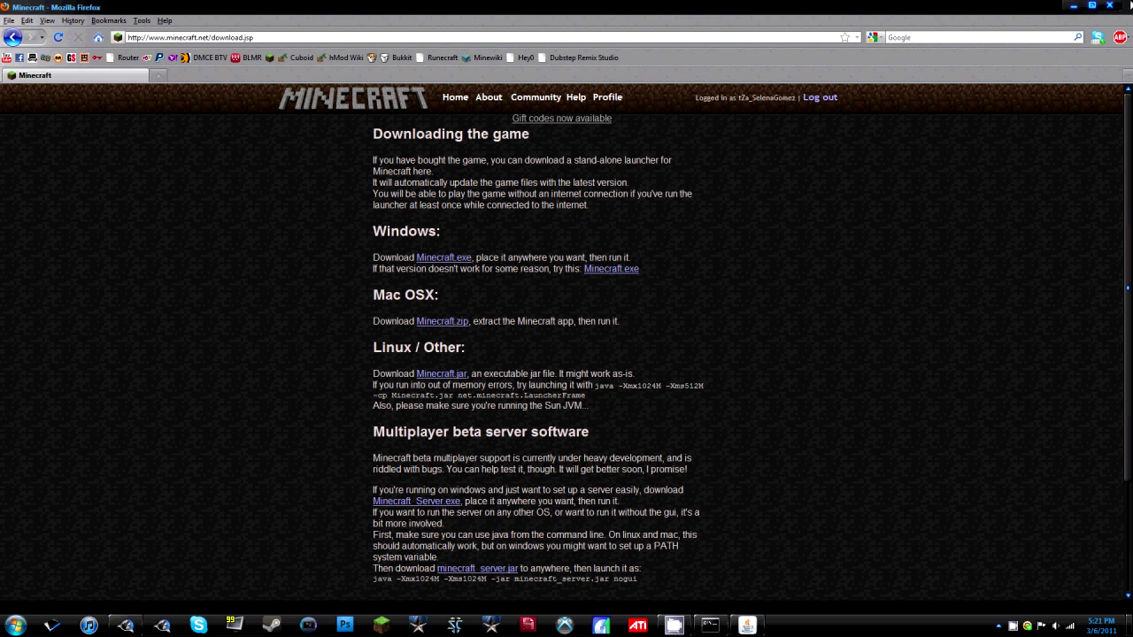
click(1130, 5)
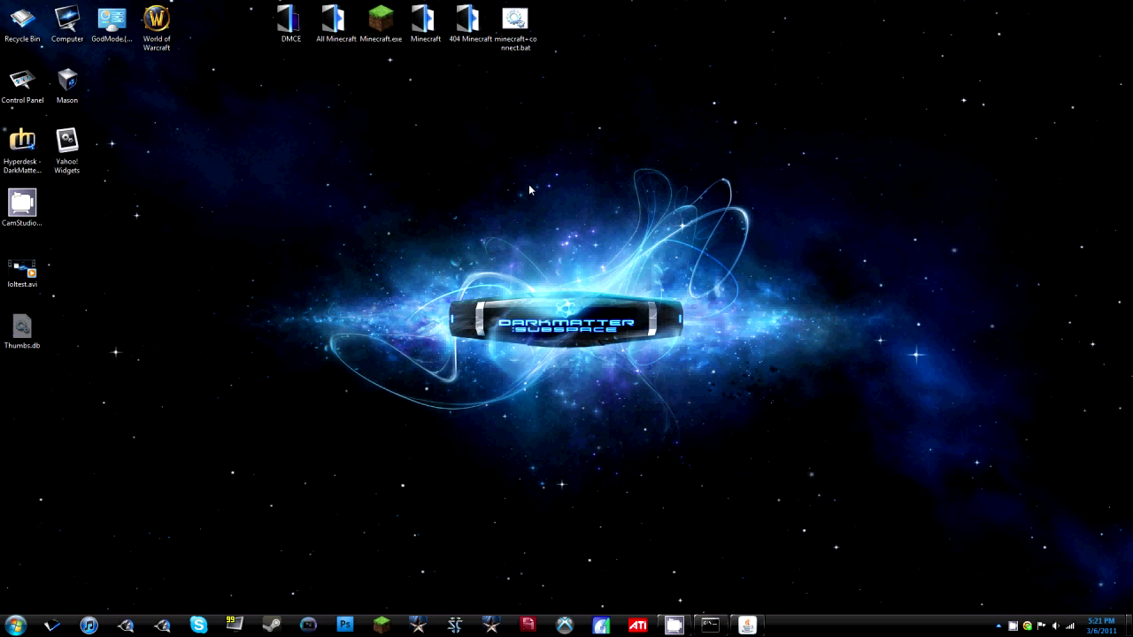
right_click(517, 118)
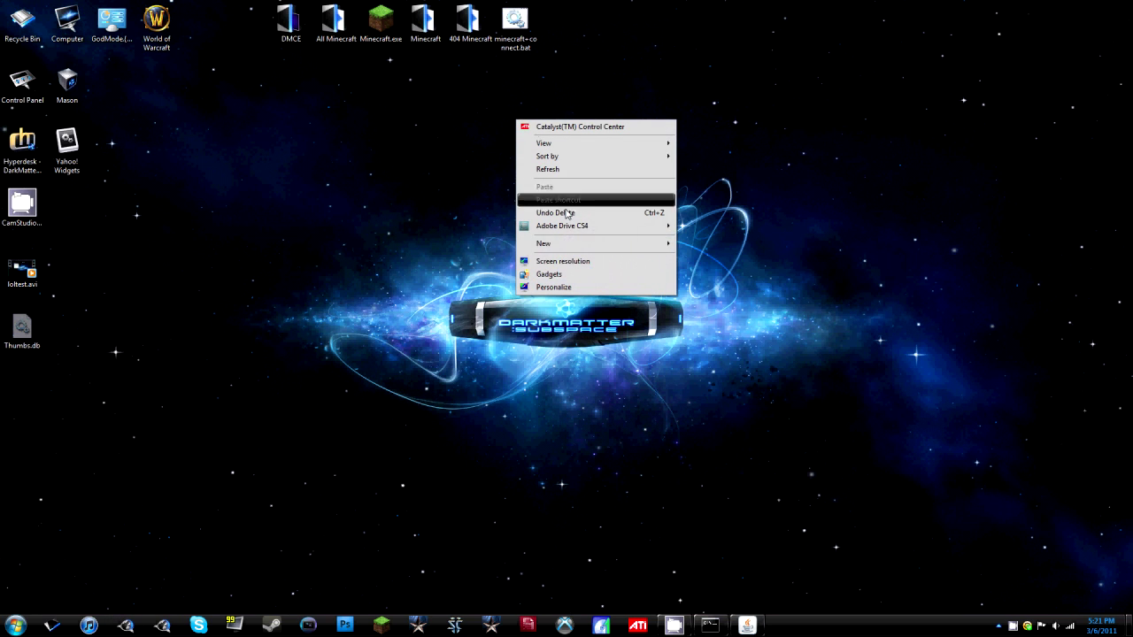
mouse_move(571, 249)
click(733, 340)
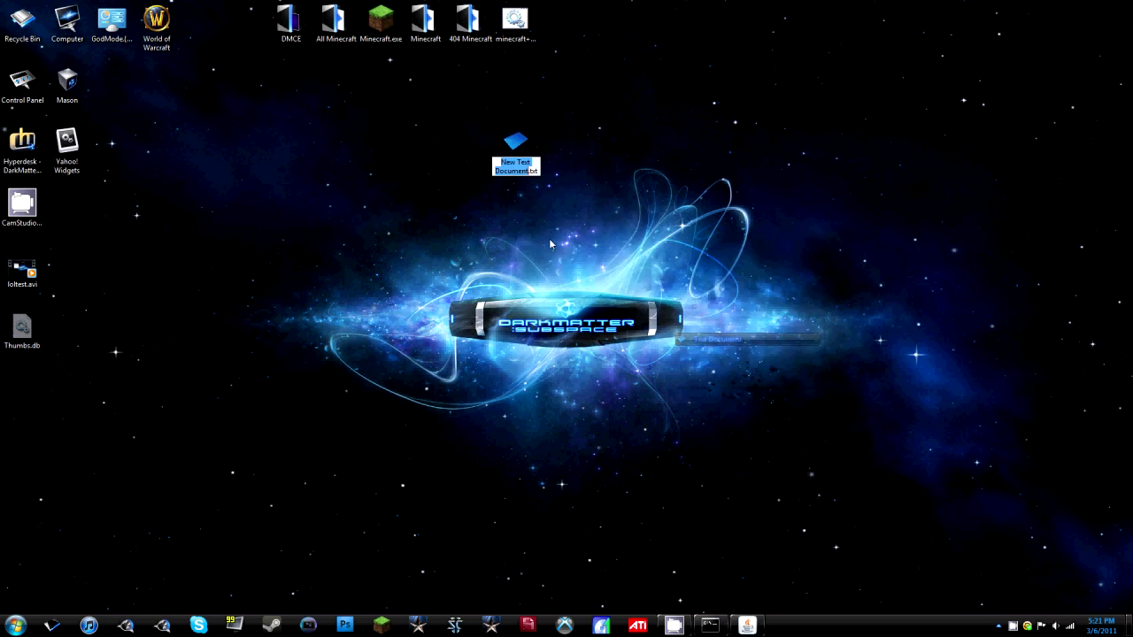
key(Return)
double_click(511, 177)
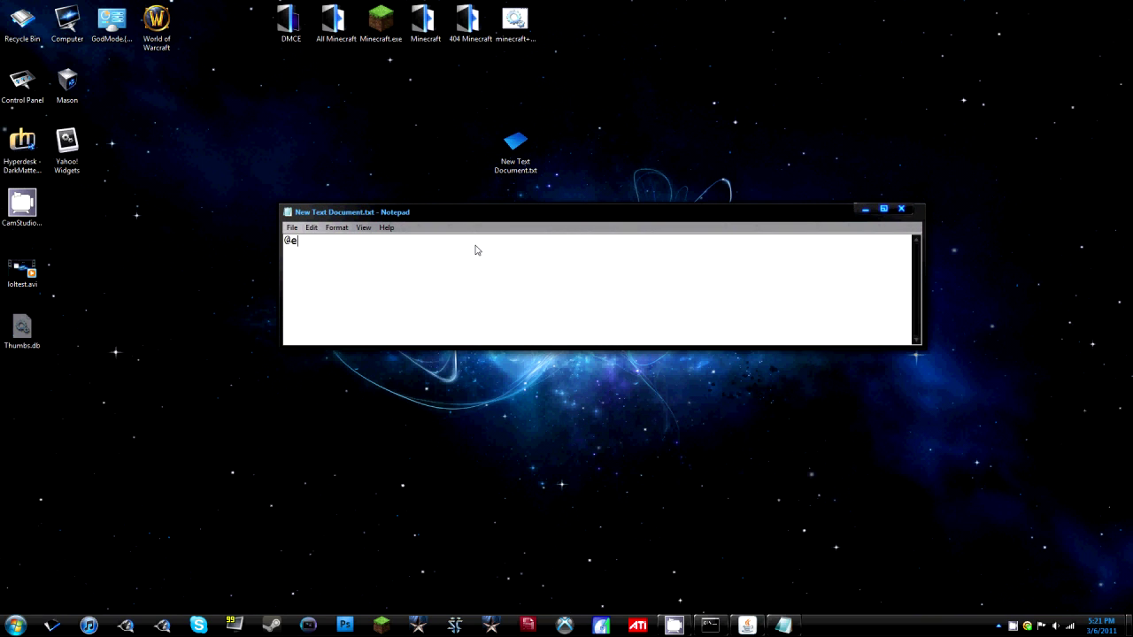
text(@echo off)
In Explorer, browse C: > Users > the user's folder > Desktop and select Minecraft.exe.
click(52, 625)
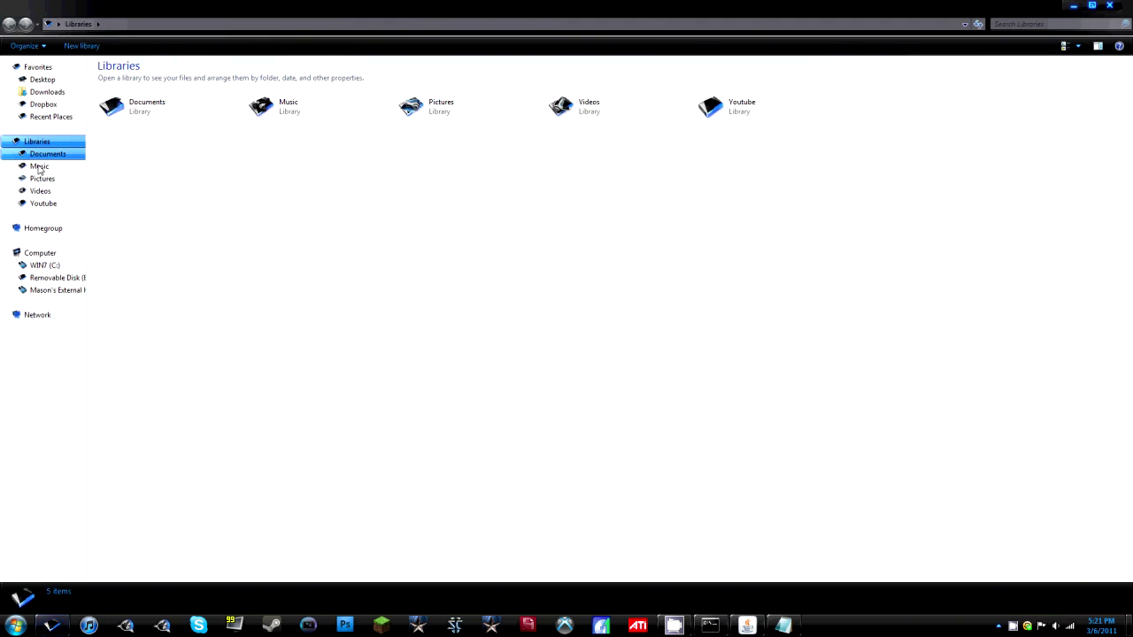
click(60, 266)
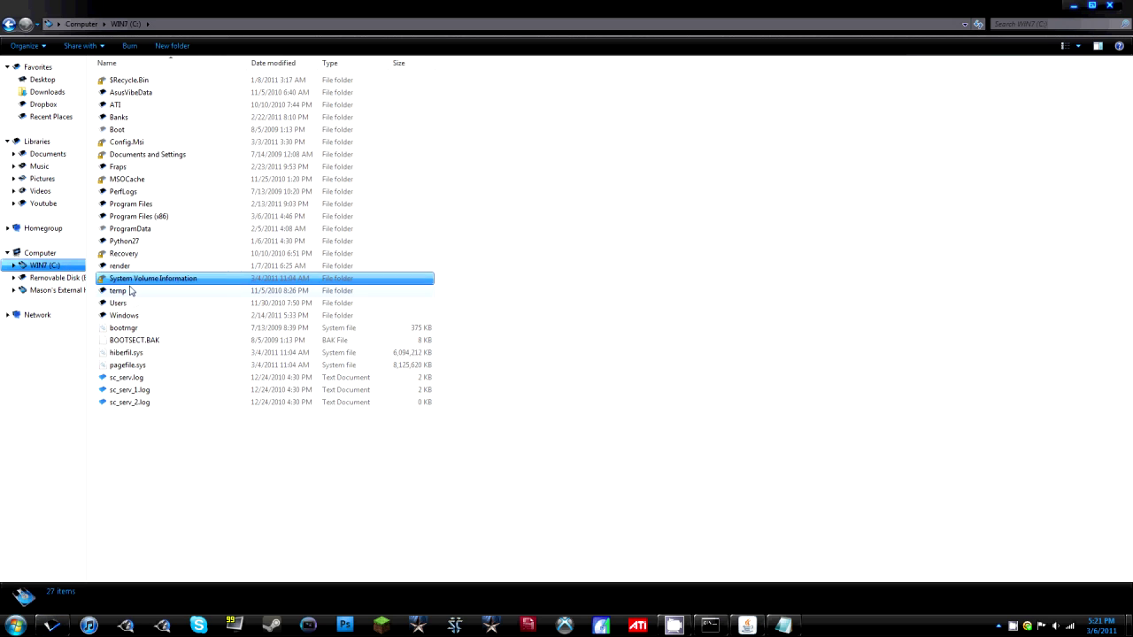
double_click(134, 307)
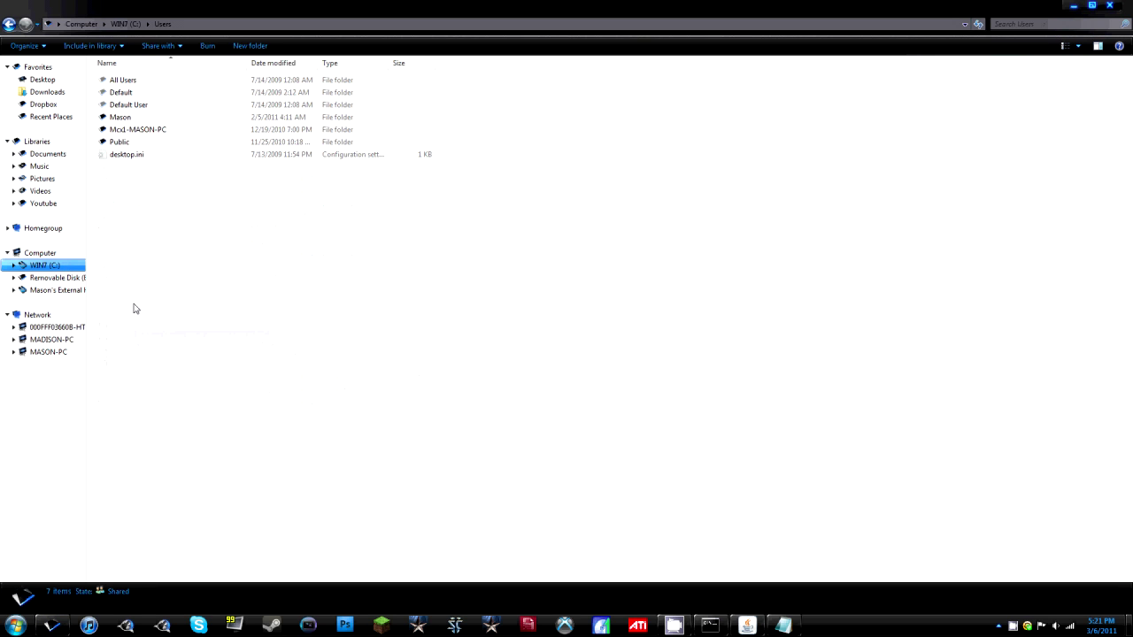
double_click(130, 118)
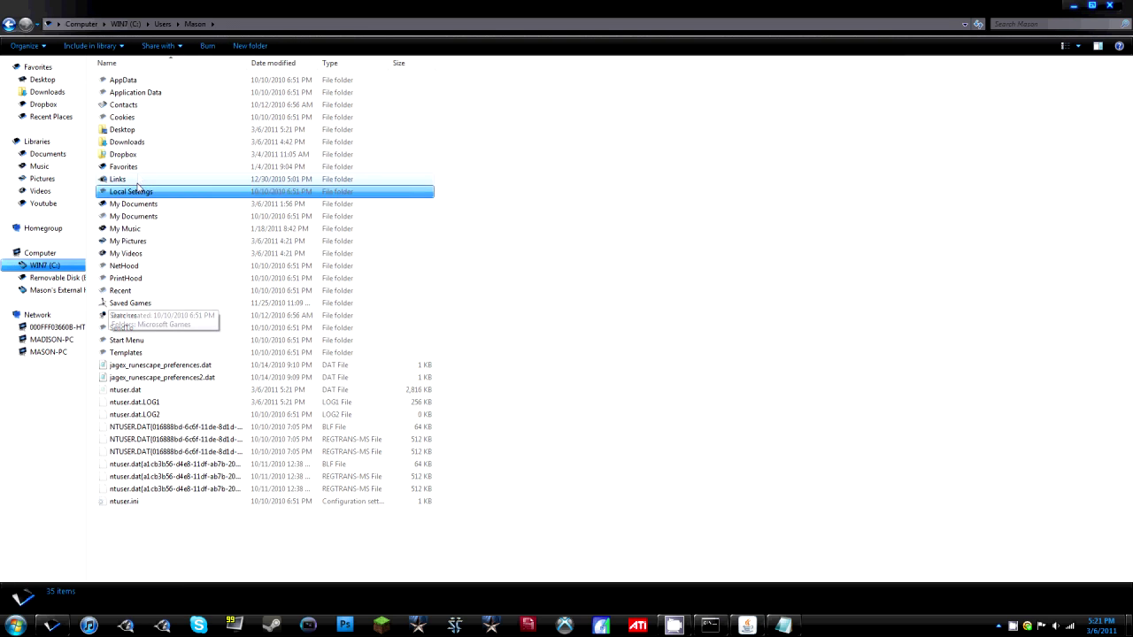
double_click(133, 129)
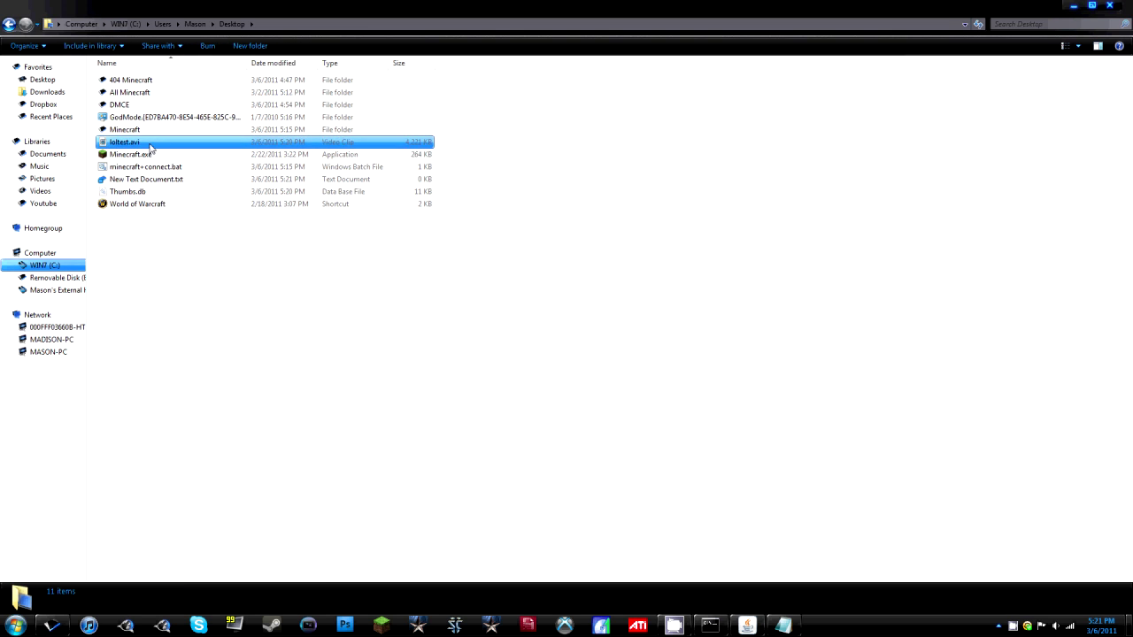
click(149, 157)
Copy the Desktop folder path from the Explorer address bar.
click(265, 28)
click(263, 26)
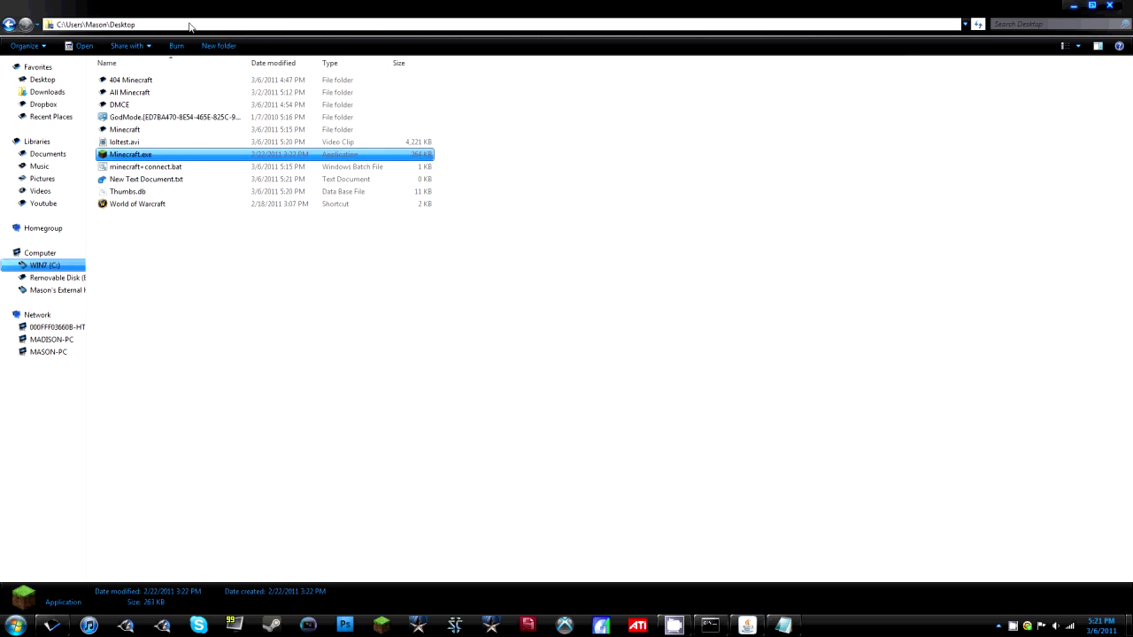
drag(263, 26, 58, 27)
right_click(77, 27)
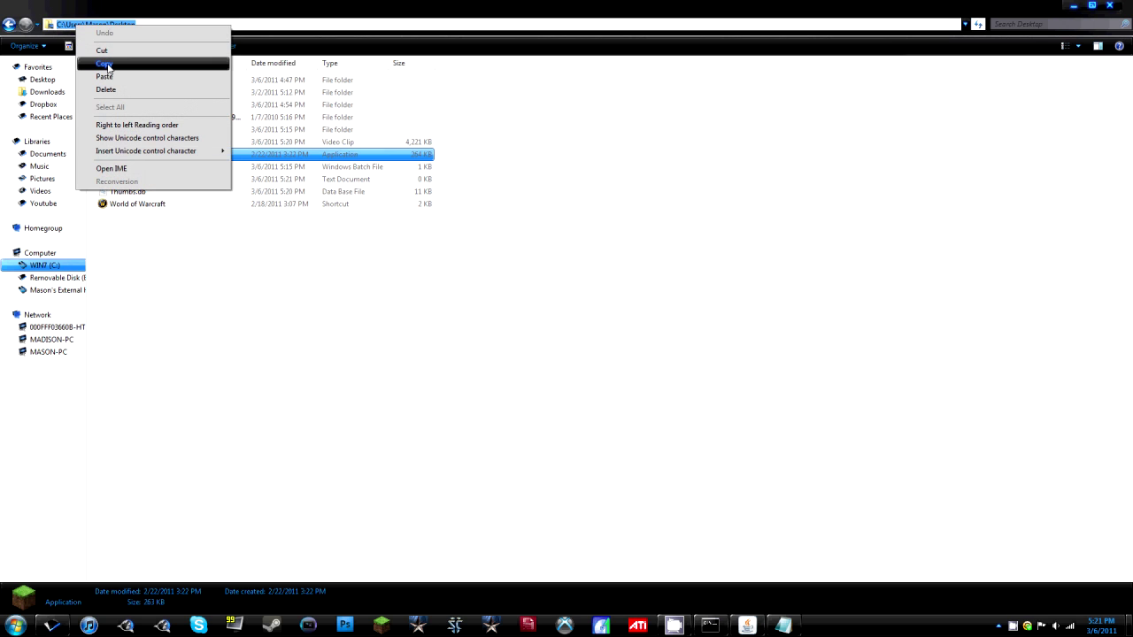
click(105, 65)
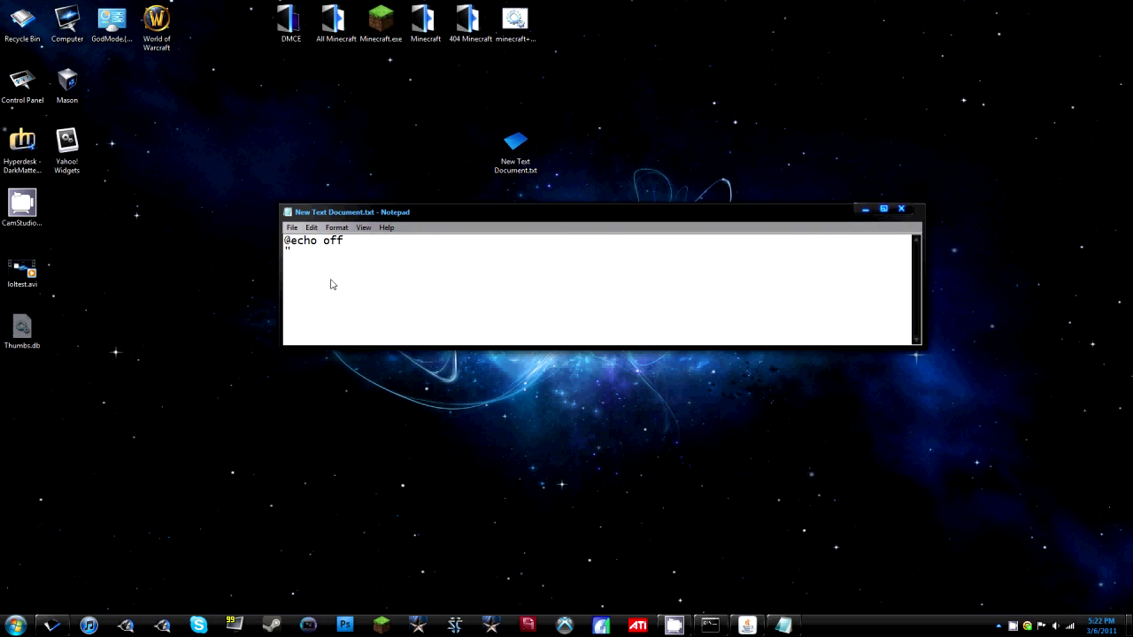
Paste the Desktop path, then add \Minecraft.exe", the username, password and 127.0.0.1:25565.
key(ctrl+v)
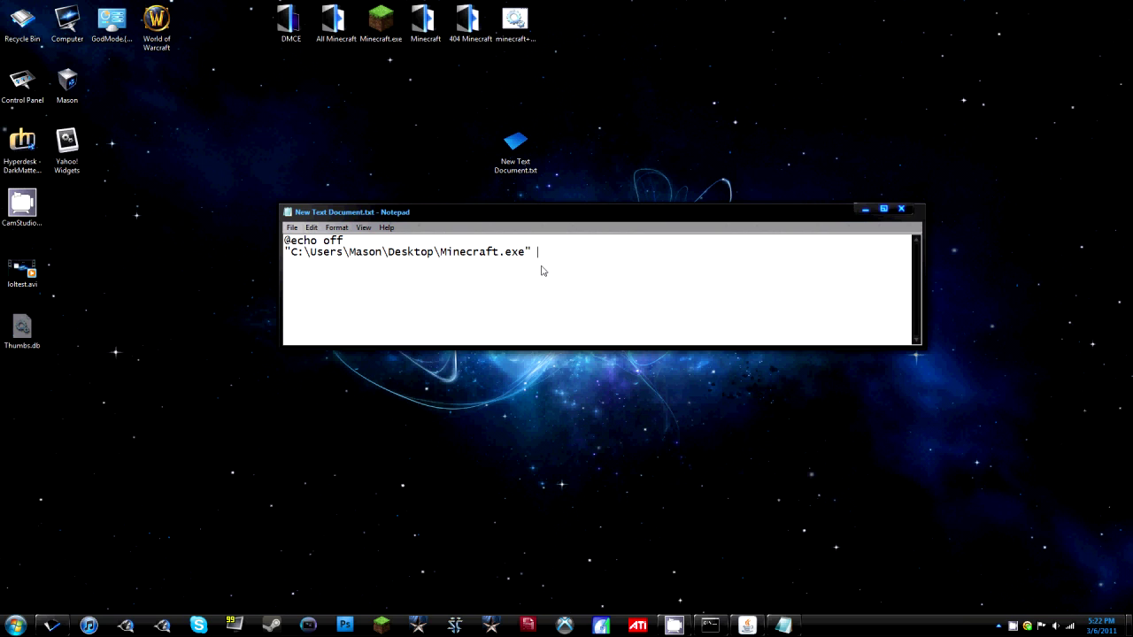
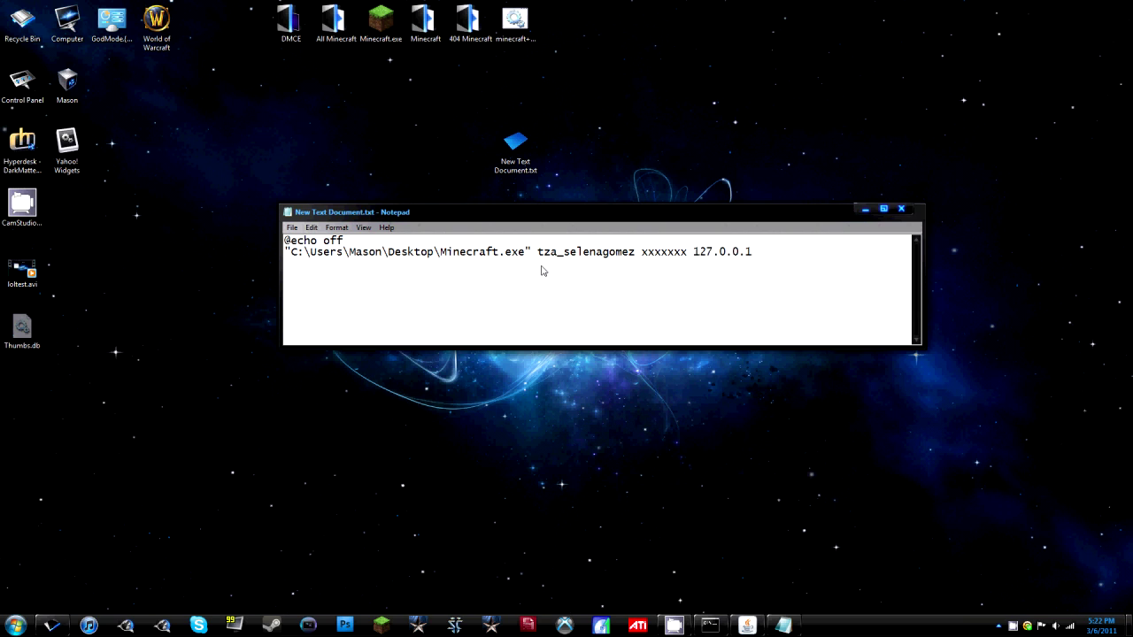
click(777, 256)
text(5565)
Save As with type All Files, renaming the file to New Text Document.bat.
click(293, 228)
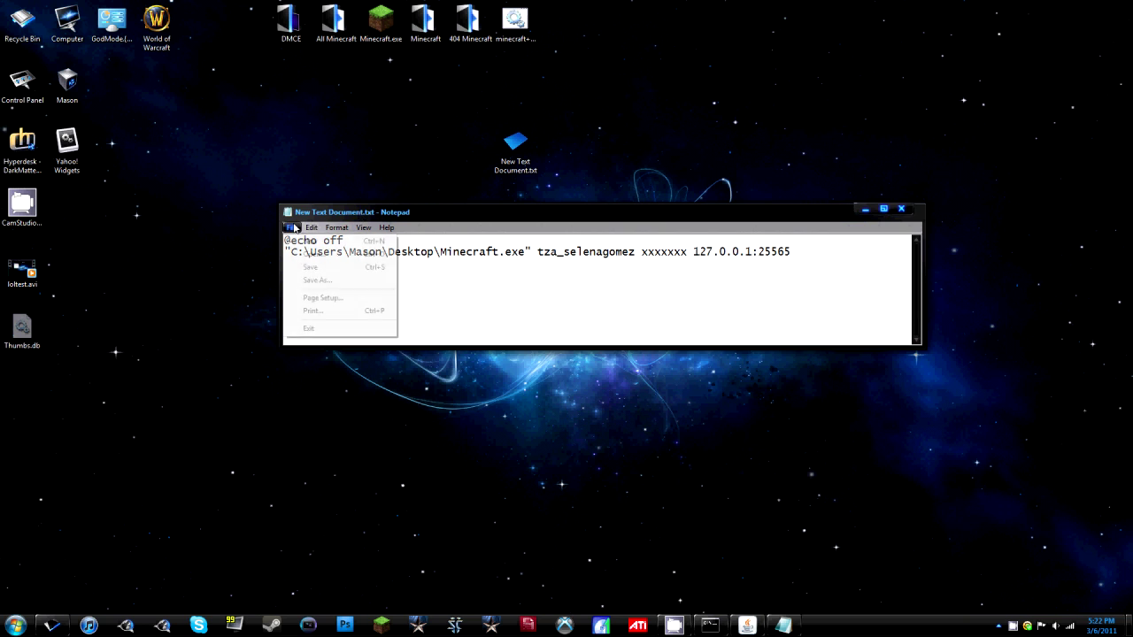
click(311, 282)
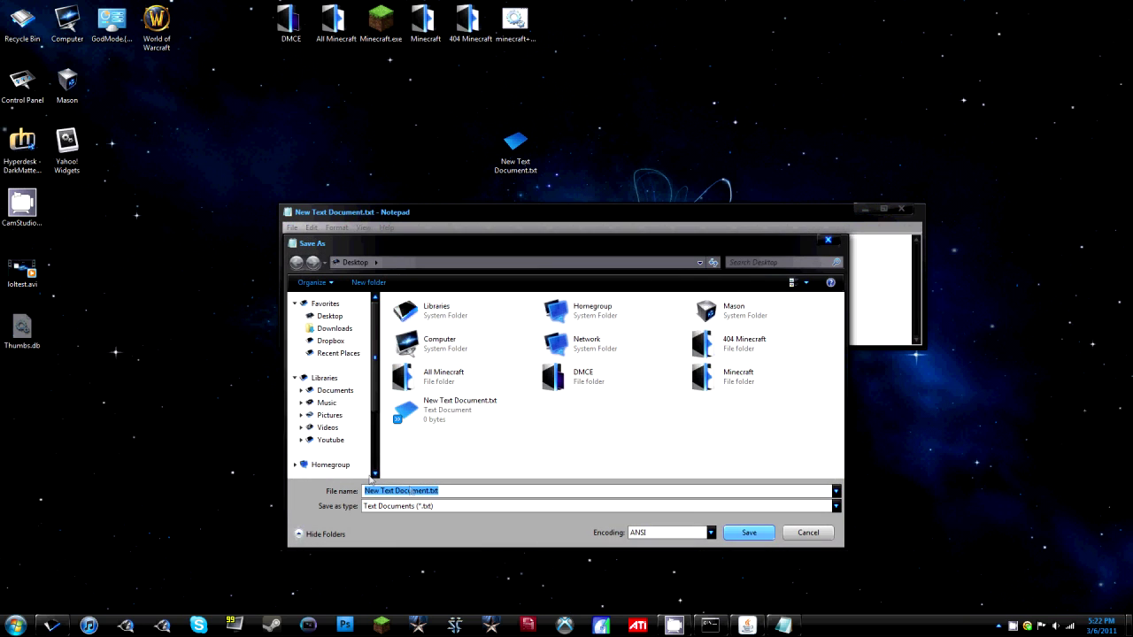
click(435, 508)
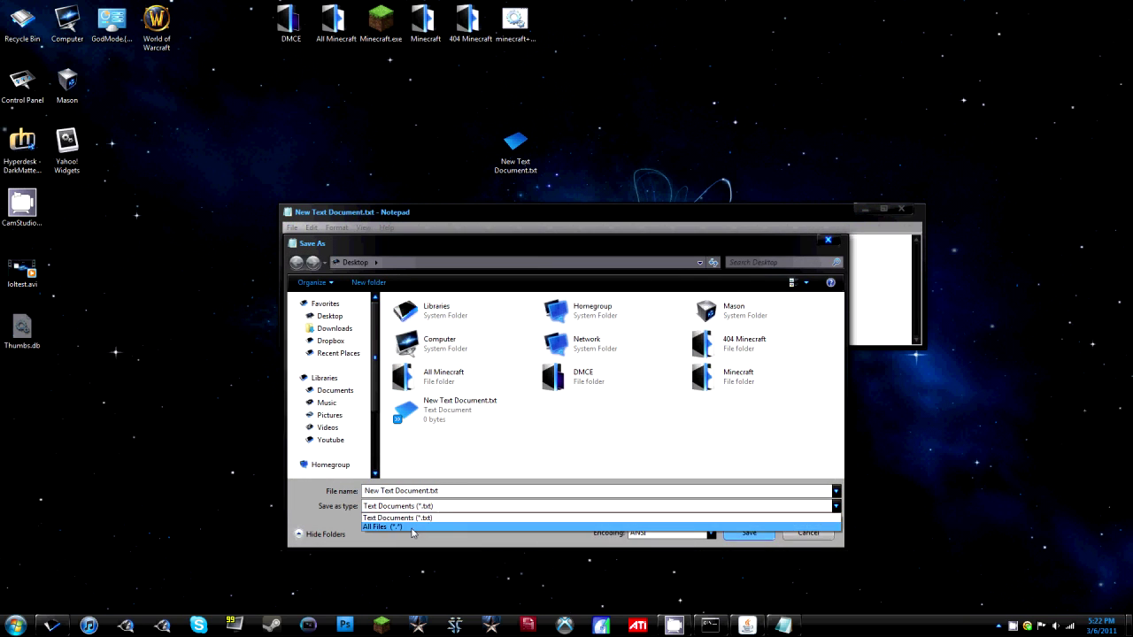
click(410, 530)
click(461, 494)
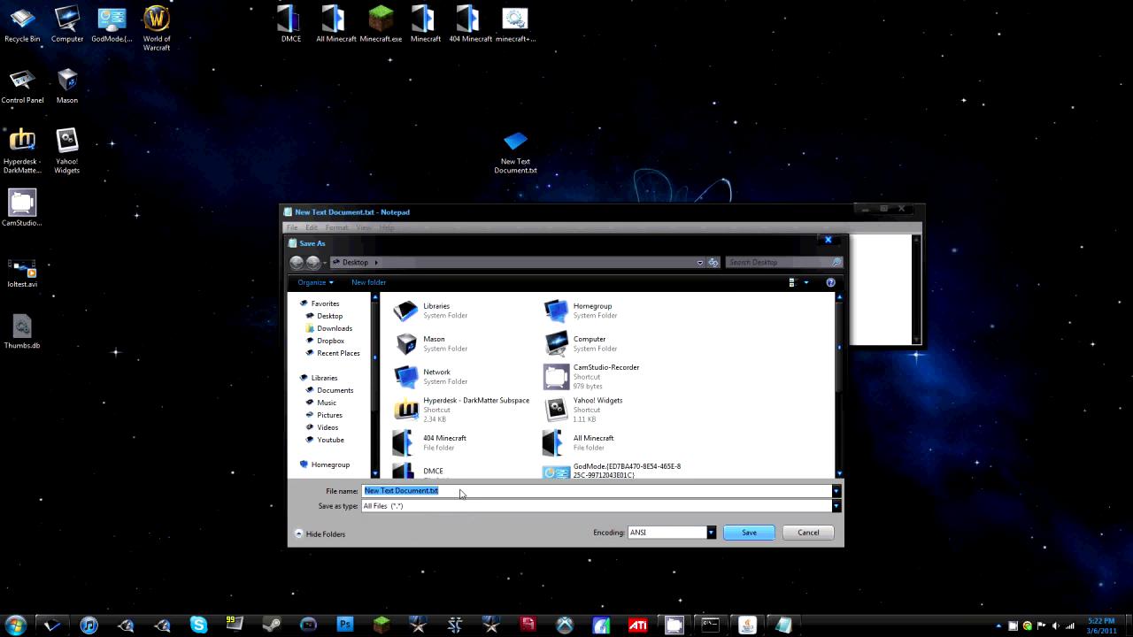
click(461, 494)
key(BackSpace)
key(BackSpace)
key(BackSpace)
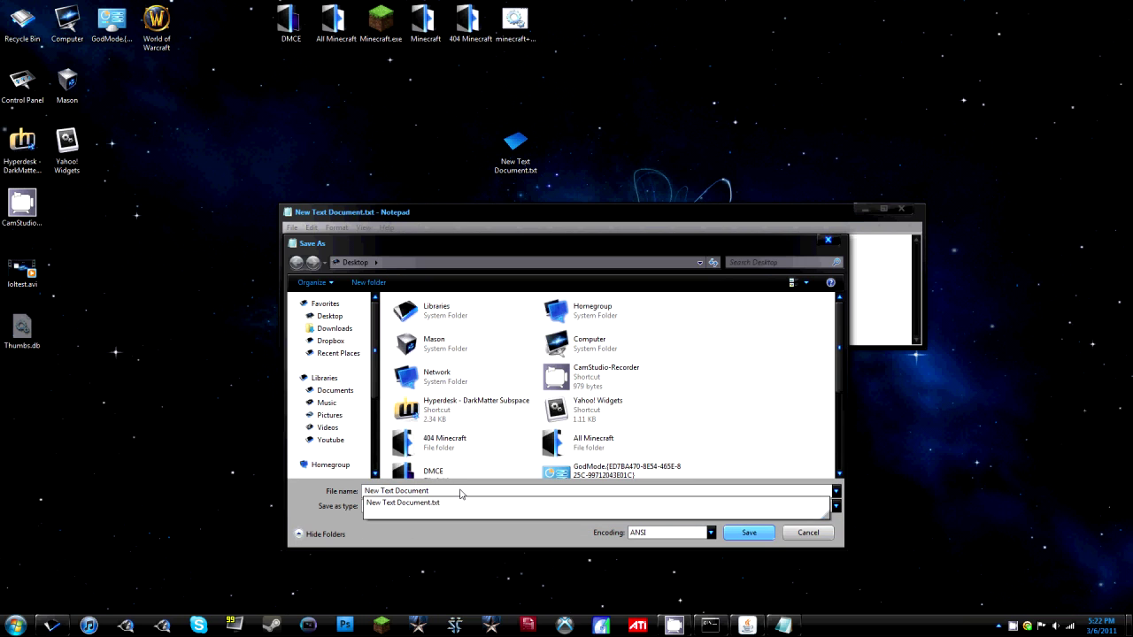
text(bat)
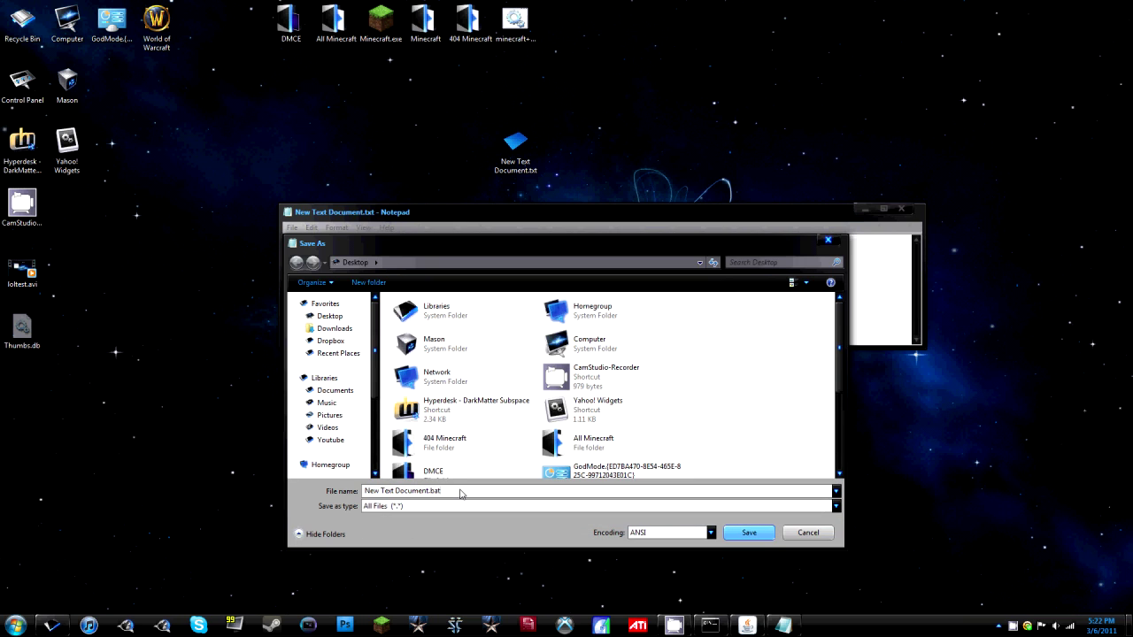
click(749, 532)
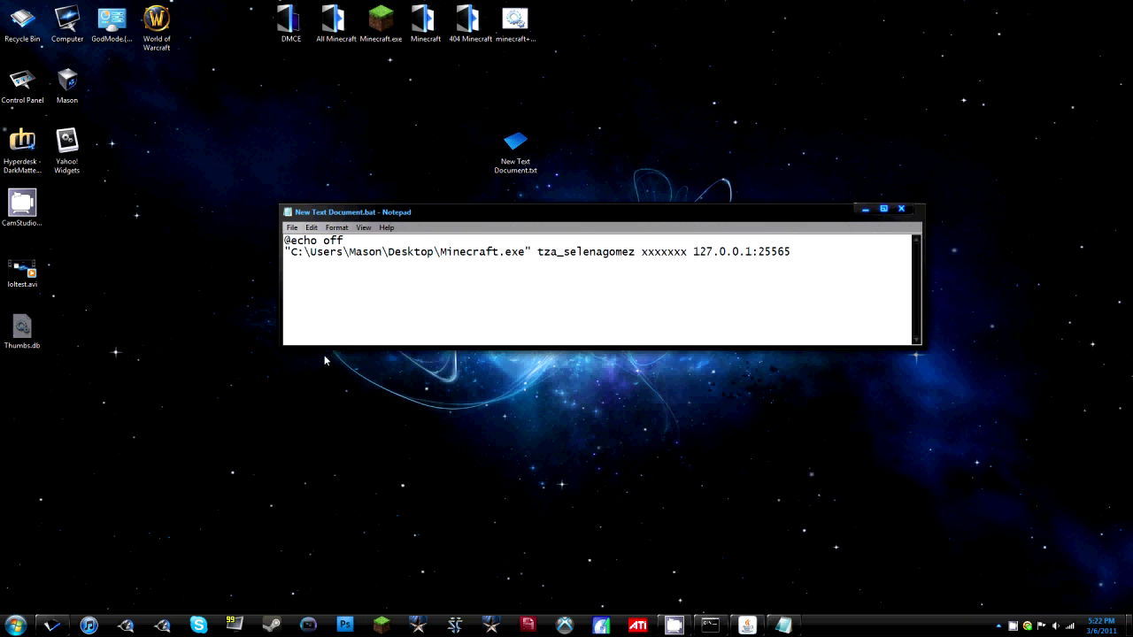
Delete Thumbs.db from the desktop and close the Minecraft Launcher showing the failed login.
click(22, 329)
key(Delete)
key(Return)
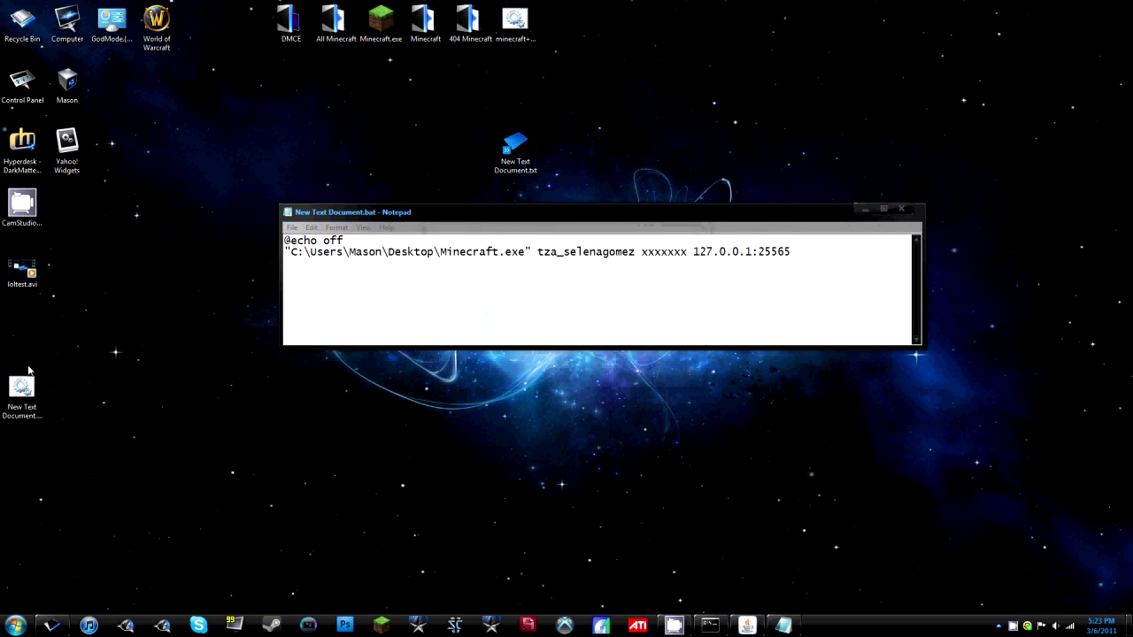
click(418, 226)
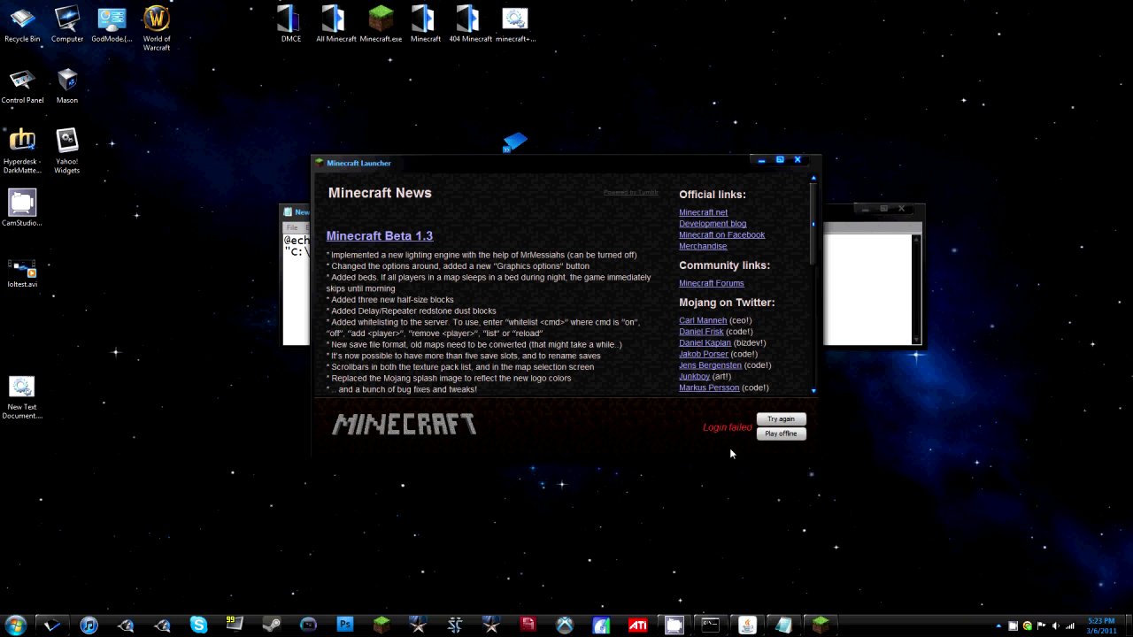
click(797, 160)
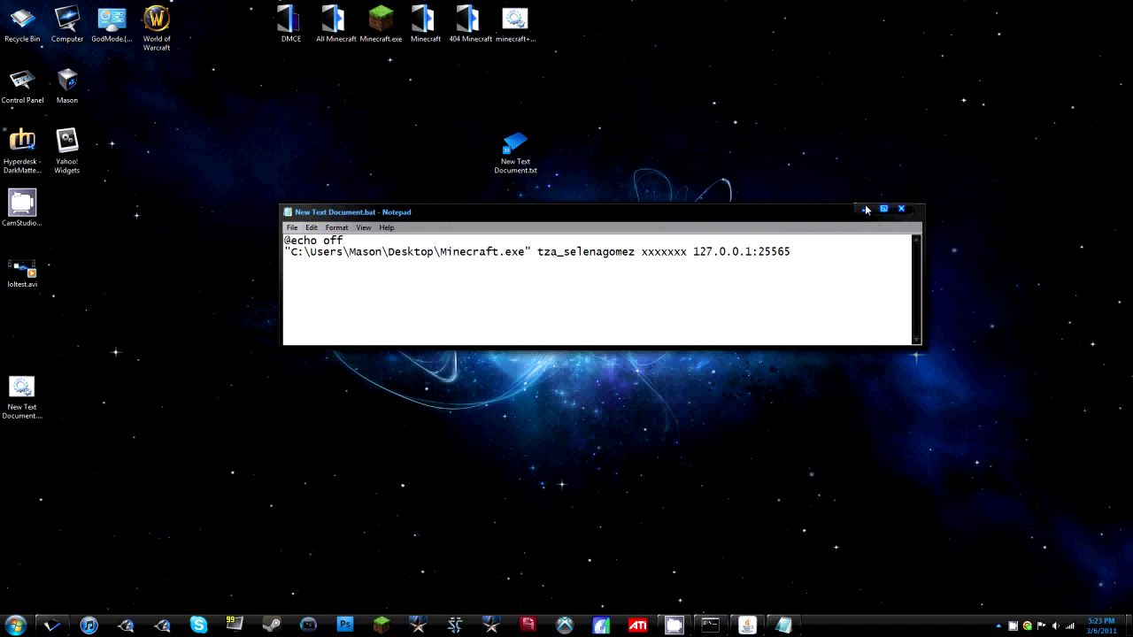
Close Notepad and run the minecraft+ batch file, resuming play from the game menu.
click(901, 209)
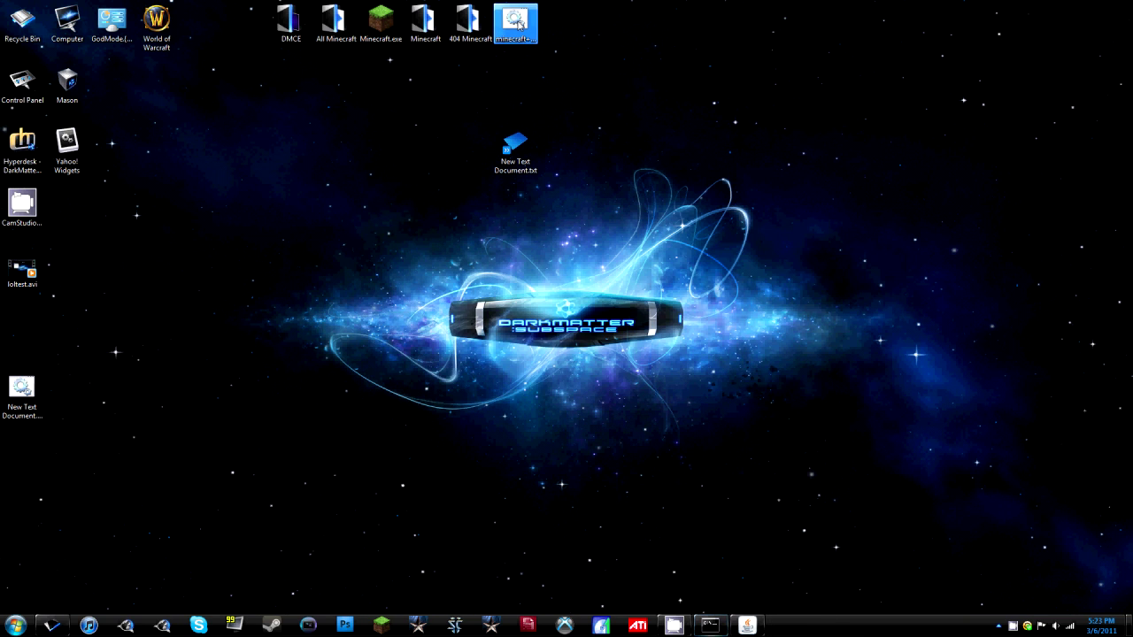
double_click(516, 22)
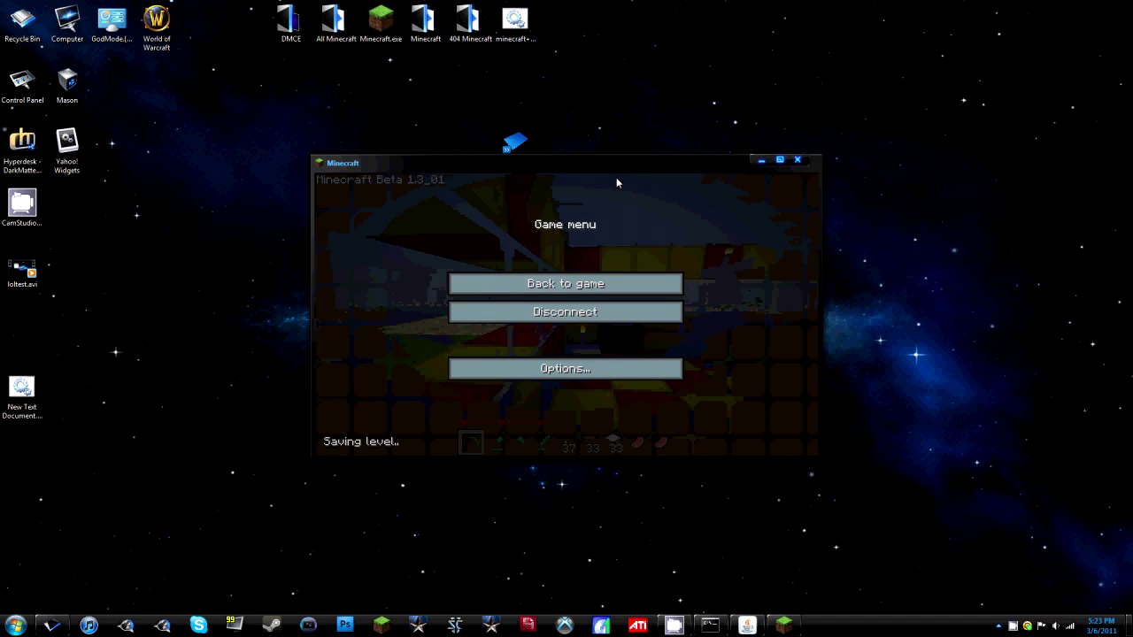
click(584, 283)
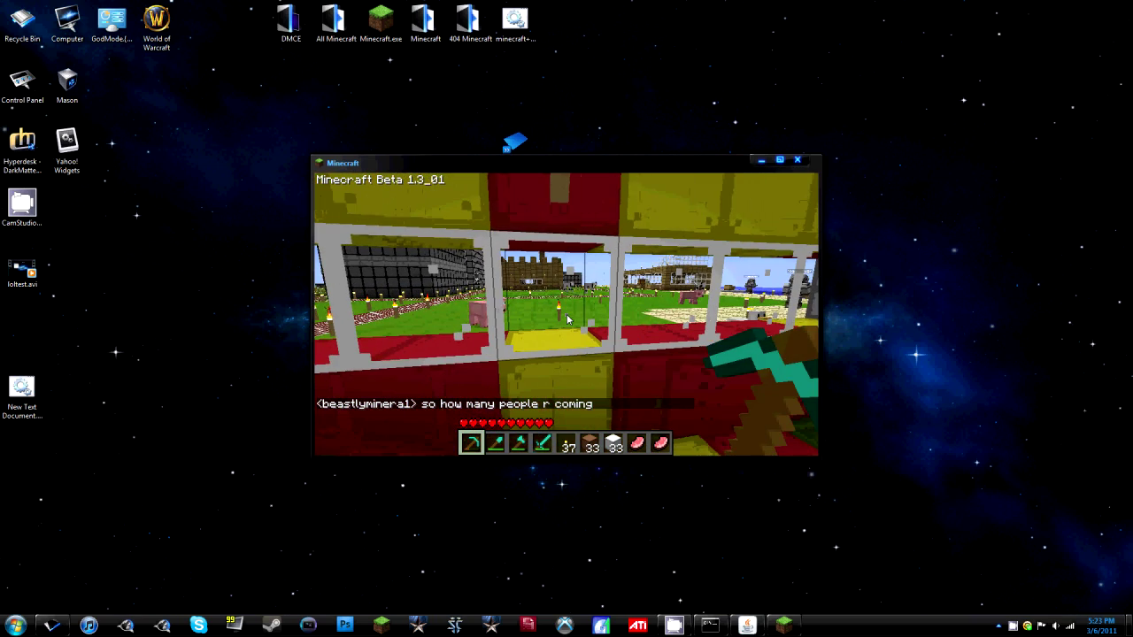
Send 'where?' in the game chat, then quit Minecraft.
text(twh)
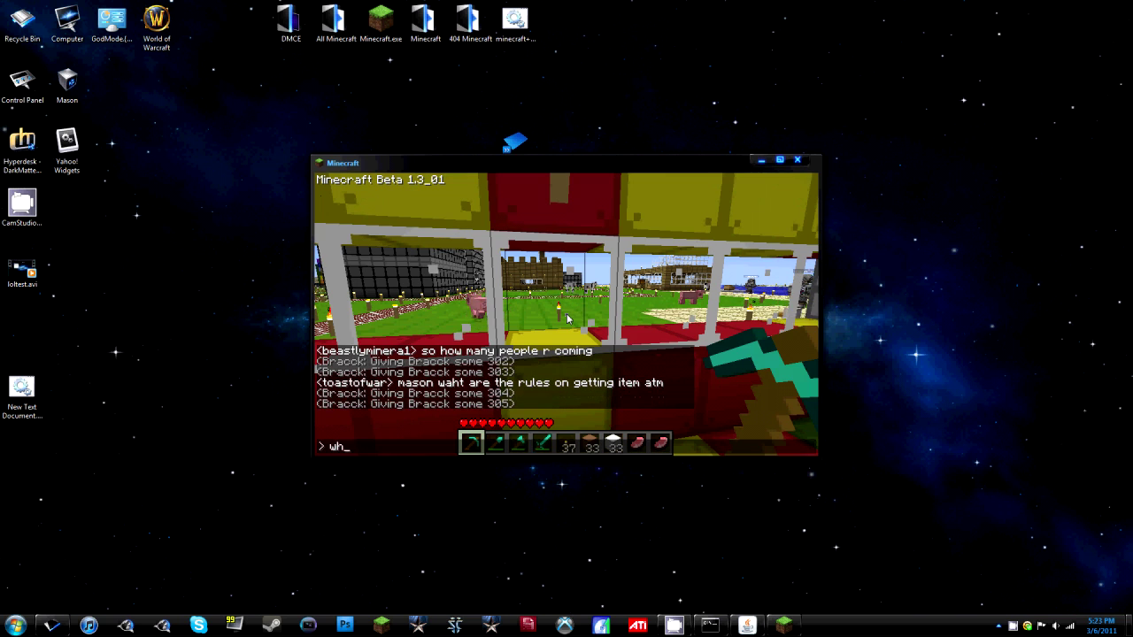
text(ere?)
key(Return)
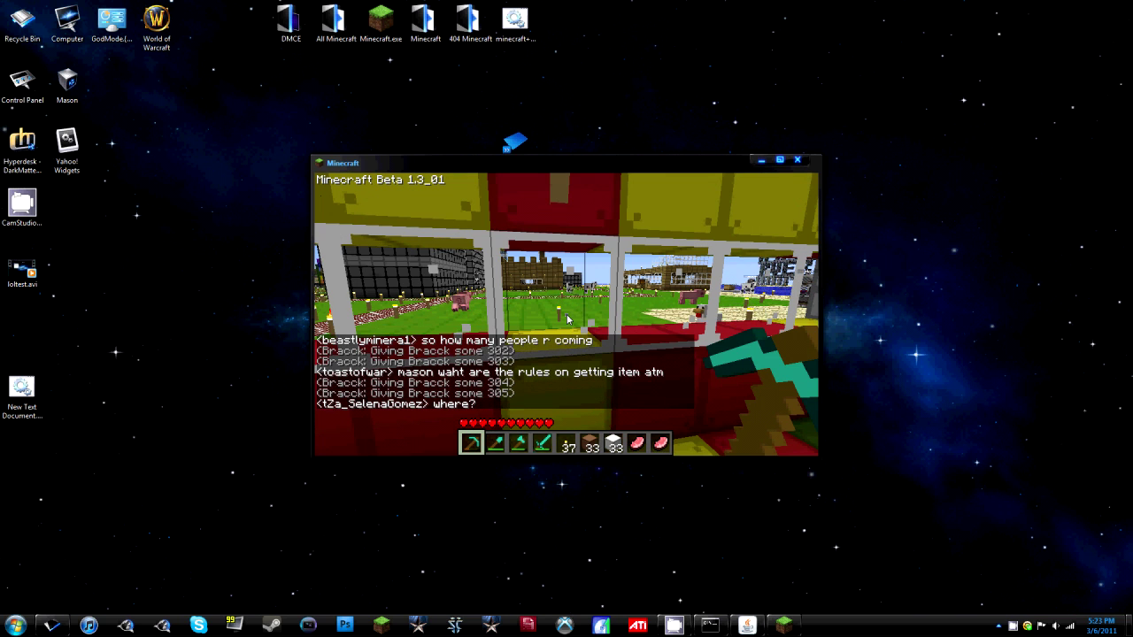
key(t)
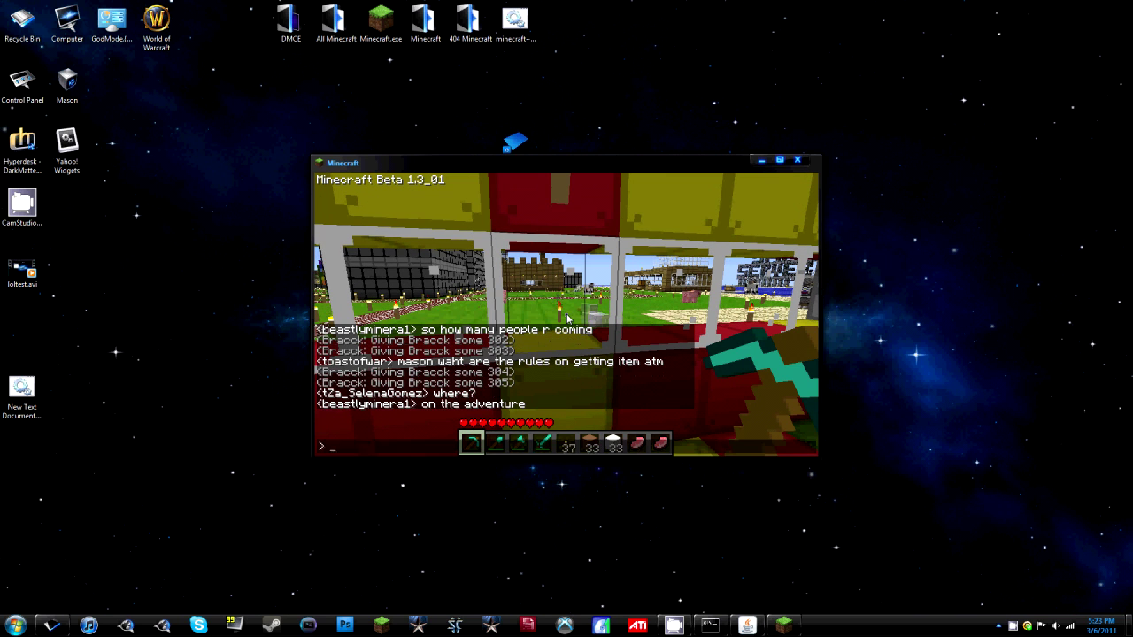
key(Escape)
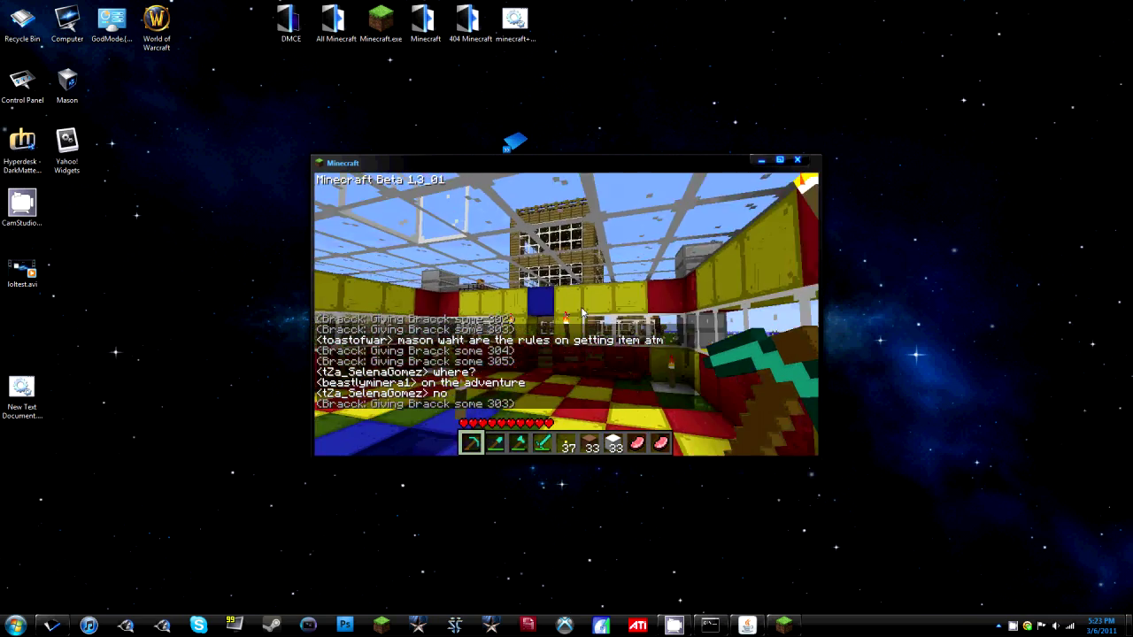
key(e)
click(797, 161)
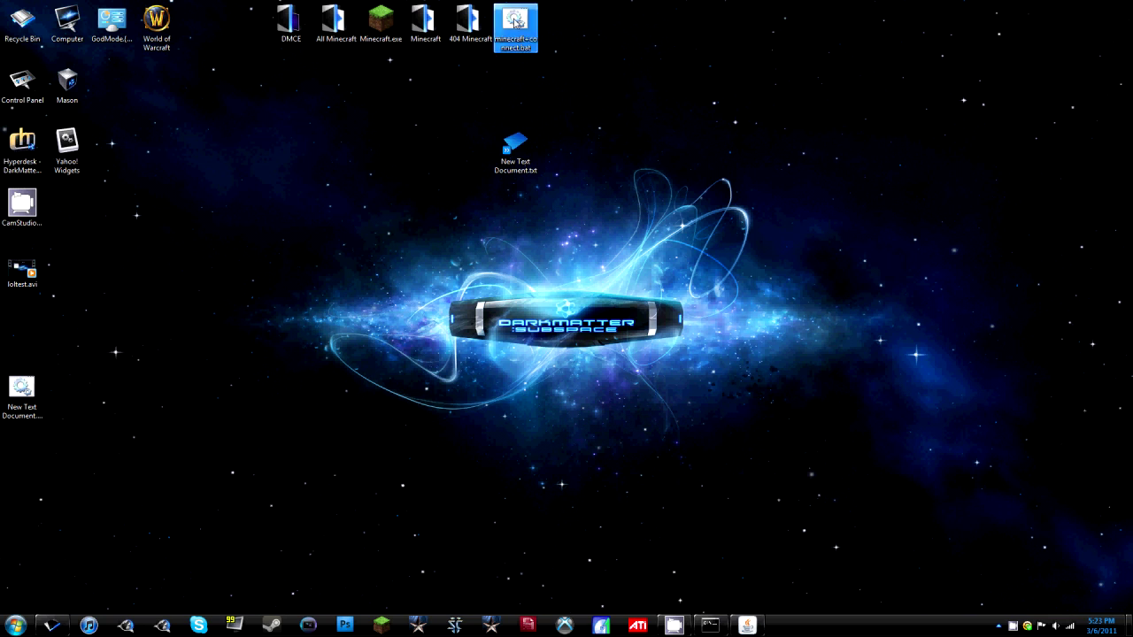
Delete New Text Document.txt and move the New Text Document.bat icon to the top centre.
mouse_move(445, 99)
mouse_down()
mouse_move(551, 168)
mouse_move(581, 209)
mouse_move(445, 101)
mouse_move(455, 99)
mouse_up()
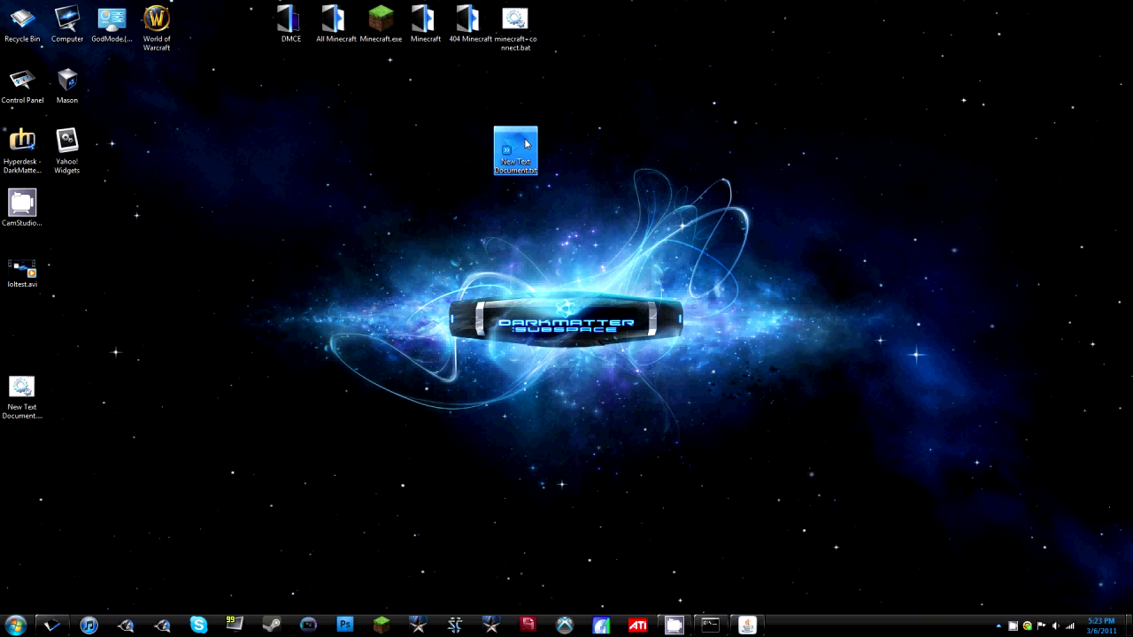
key(Delete)
key(Return)
drag(21, 394, 559, 155)
click(564, 202)
click(565, 145)
Open the .bat for editing and replace the username and password with "Name" "Password".
right_click(557, 139)
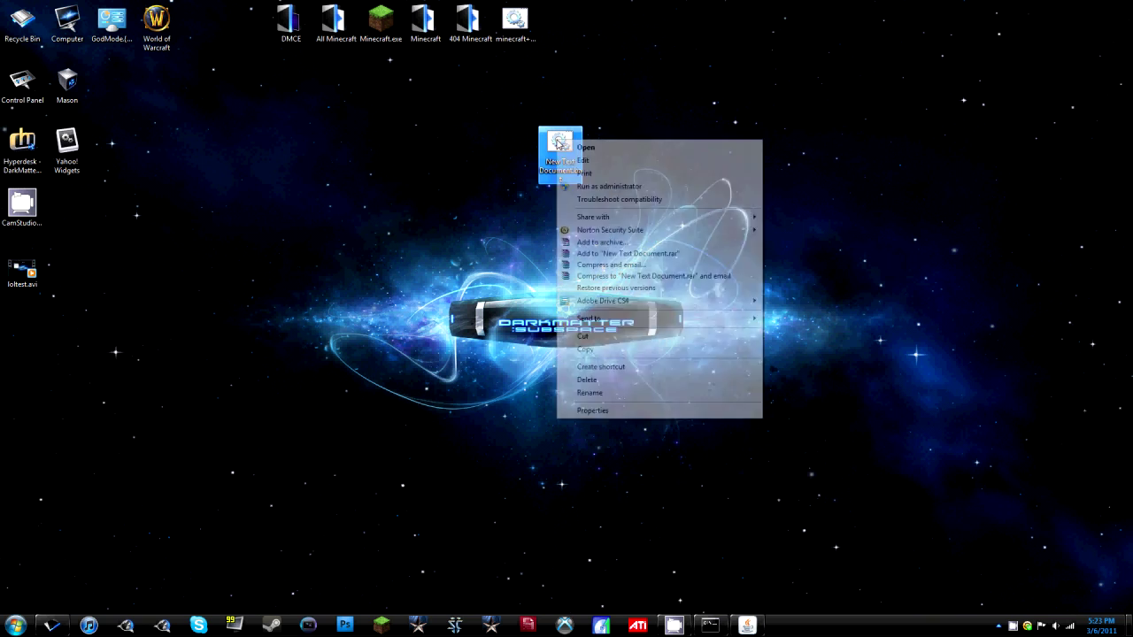
click(588, 161)
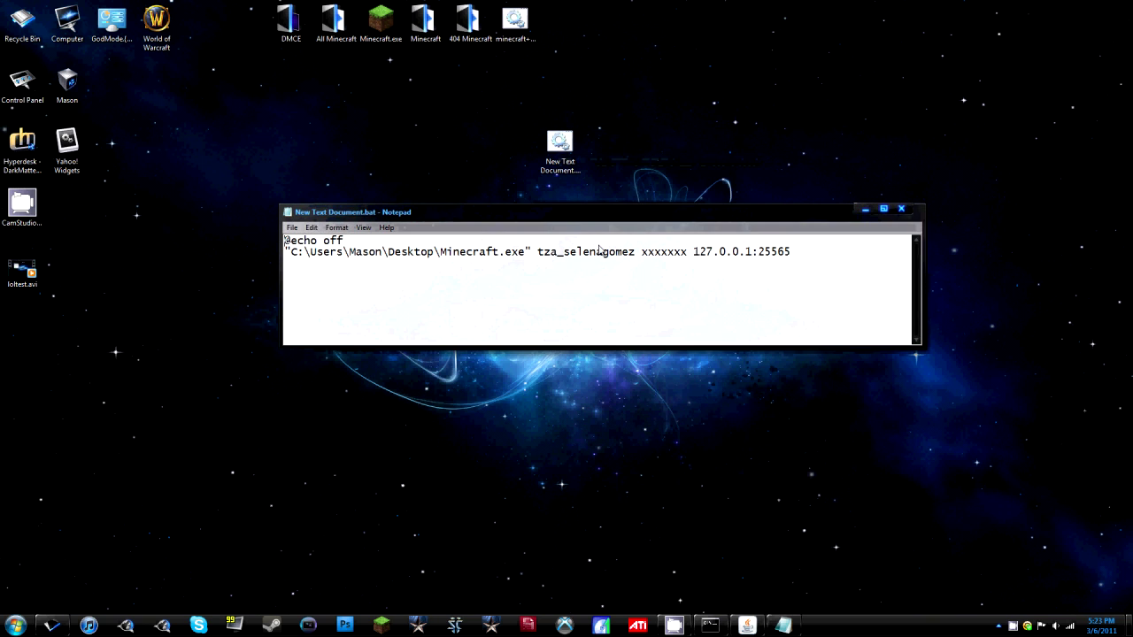
drag(538, 254, 636, 257)
text("Name)
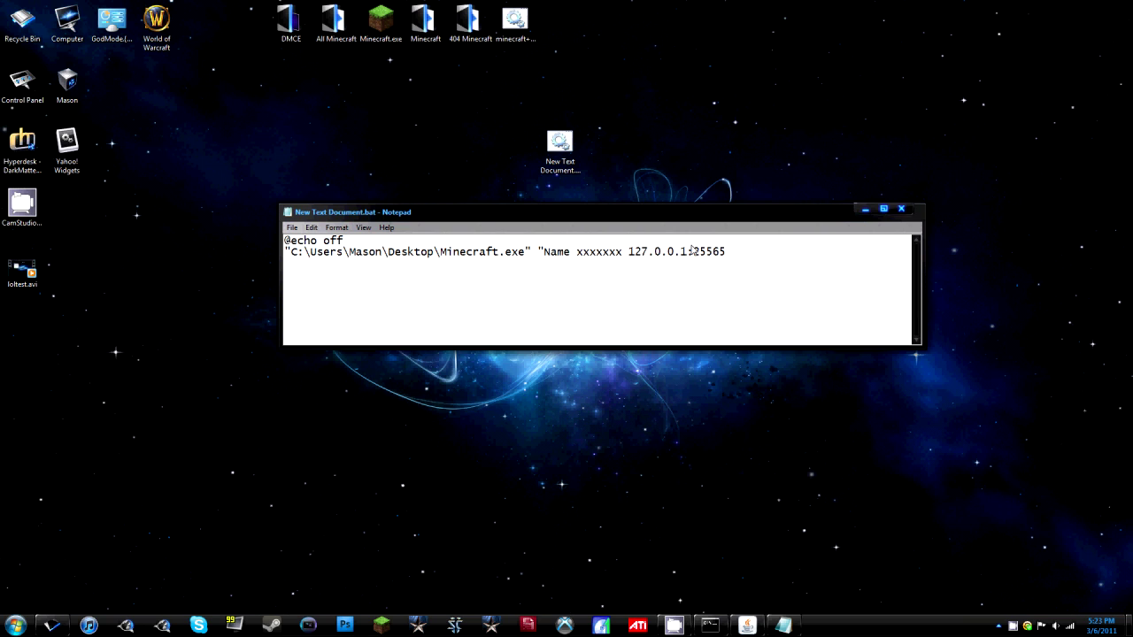
text(")
key(Delete)
key(Delete)
key(Delete)
key(Delete)
key(Delete)
key(Delete)
key(Delete)
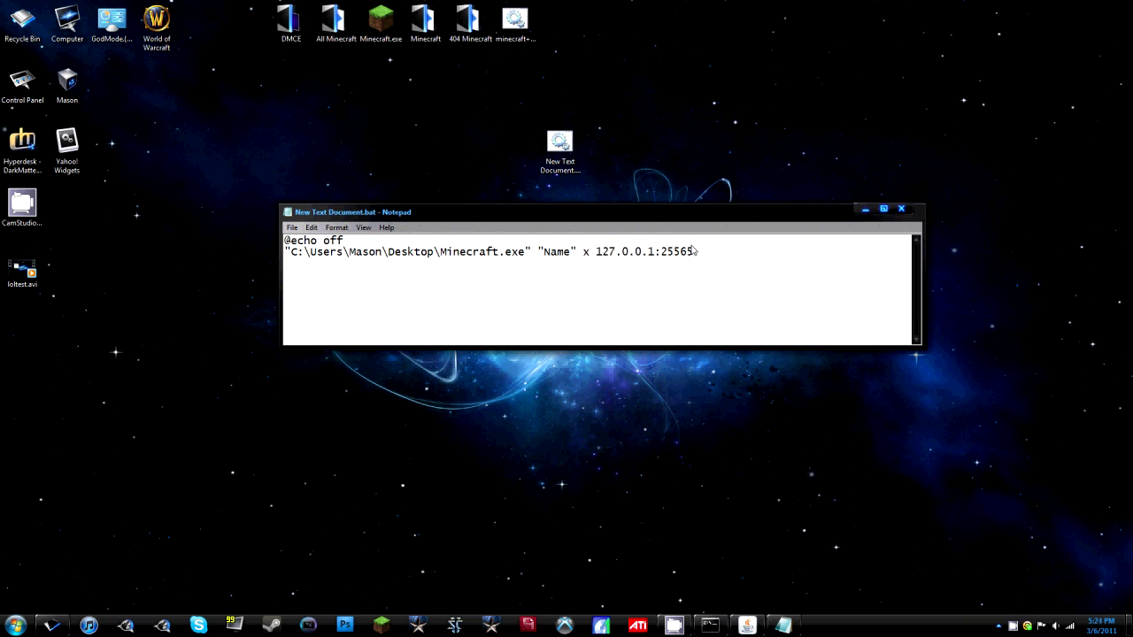
text("Passwor)
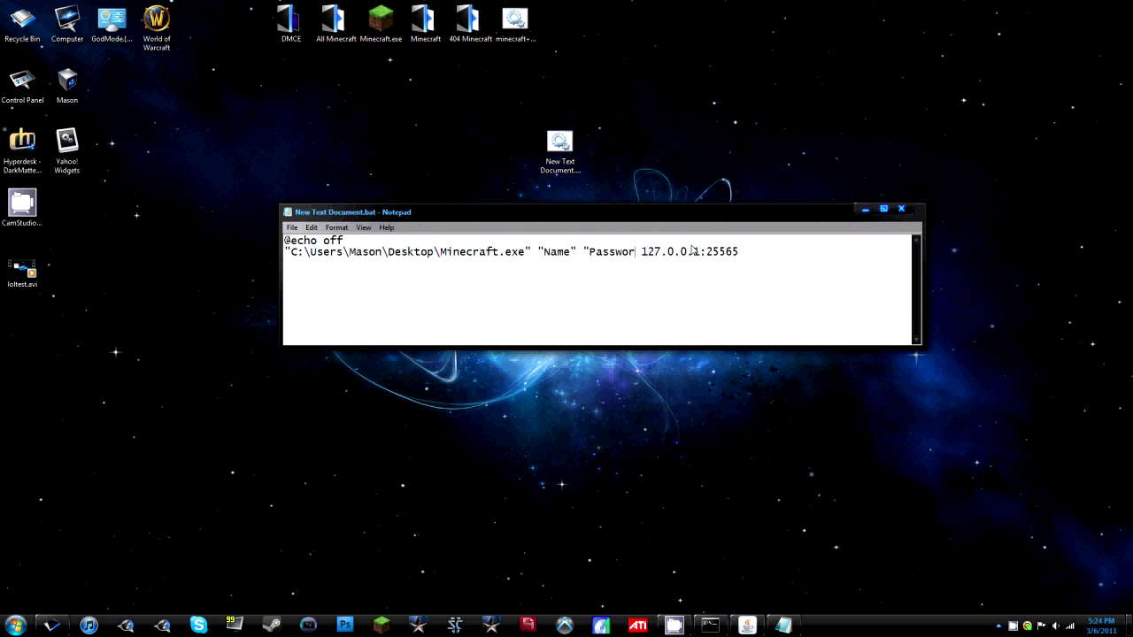
text(d" ")
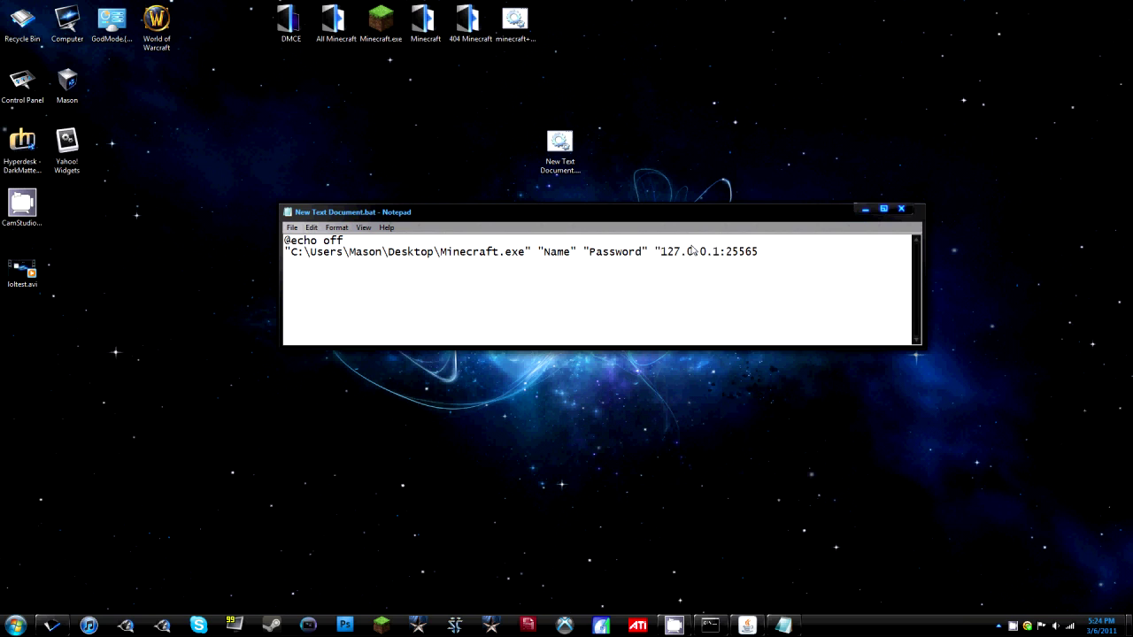
Remove the server address 127.0.0.1:25565 and replace the Minecraft.exe path with Path.
key(Delete)
key(Delete)
key(Delete)
key(Delete)
key(Delete)
key(Delete)
key(Delete)
key(Delete)
key(Delete)
key(Delete)
key(Delete)
key(Delete)
key(Delete)
key(Delete)
key(Delete)
drag(525, 254, 291, 259)
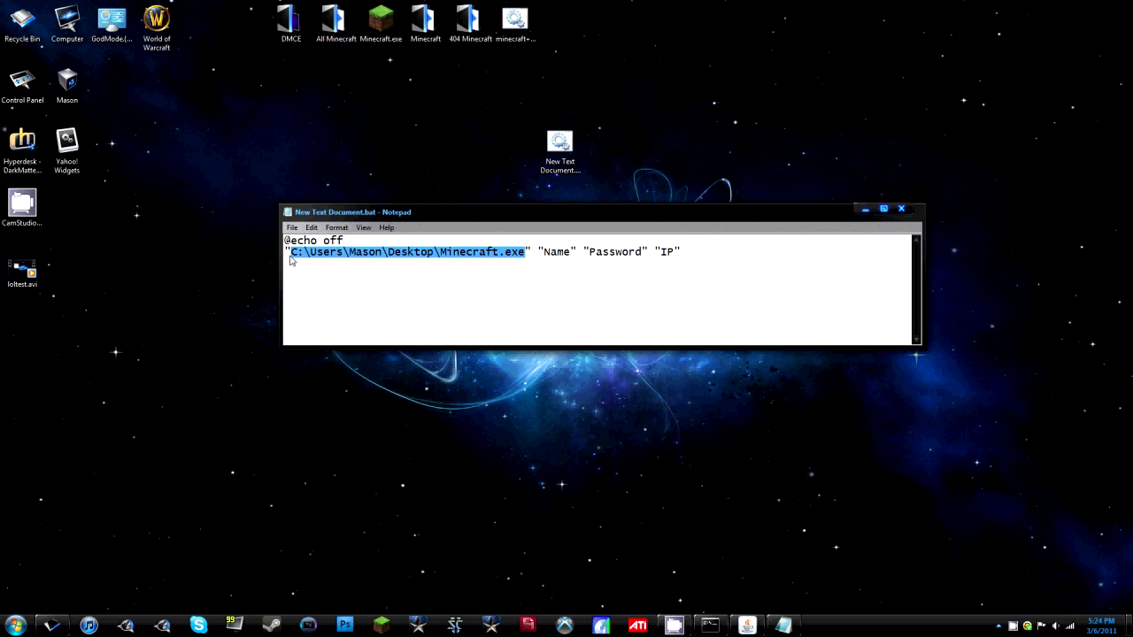
text(Path)
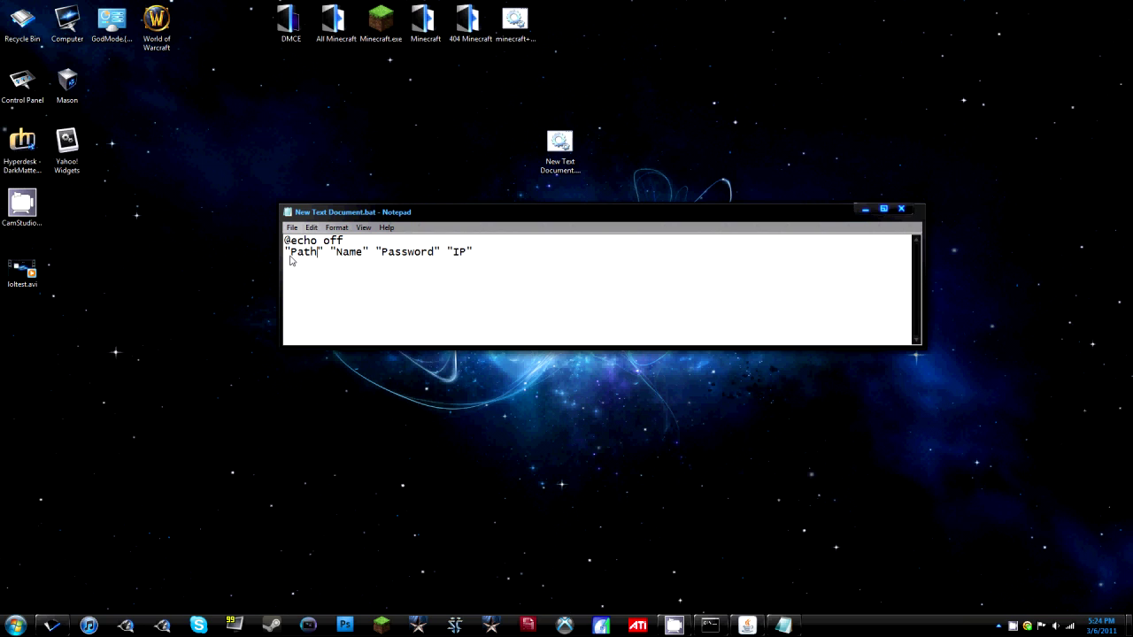